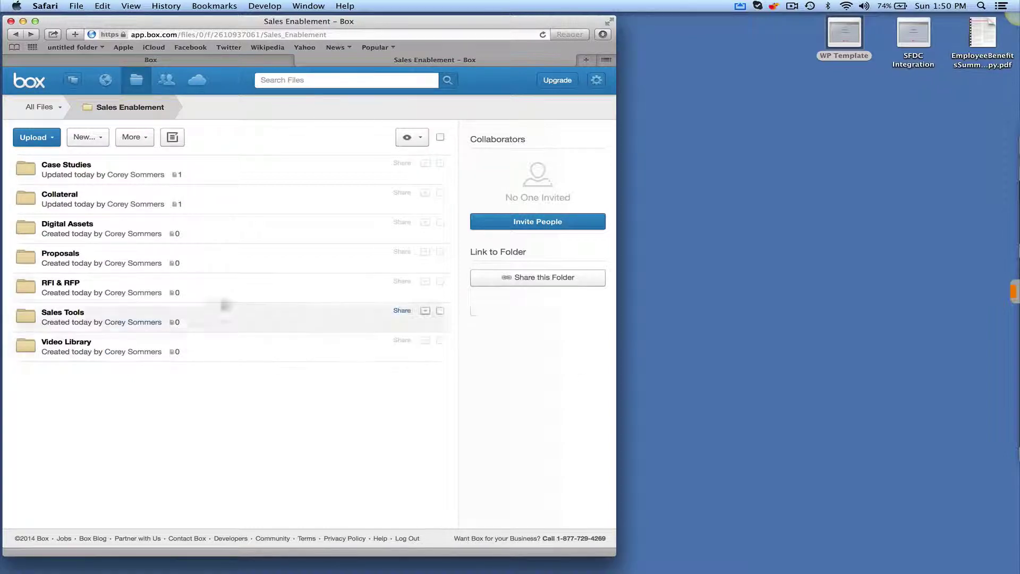
Show the file actions for WittyParrot Customer Success.pdf in Box's Case Studies folder.
{"action": "left_click", "coordinate": [66, 166]}
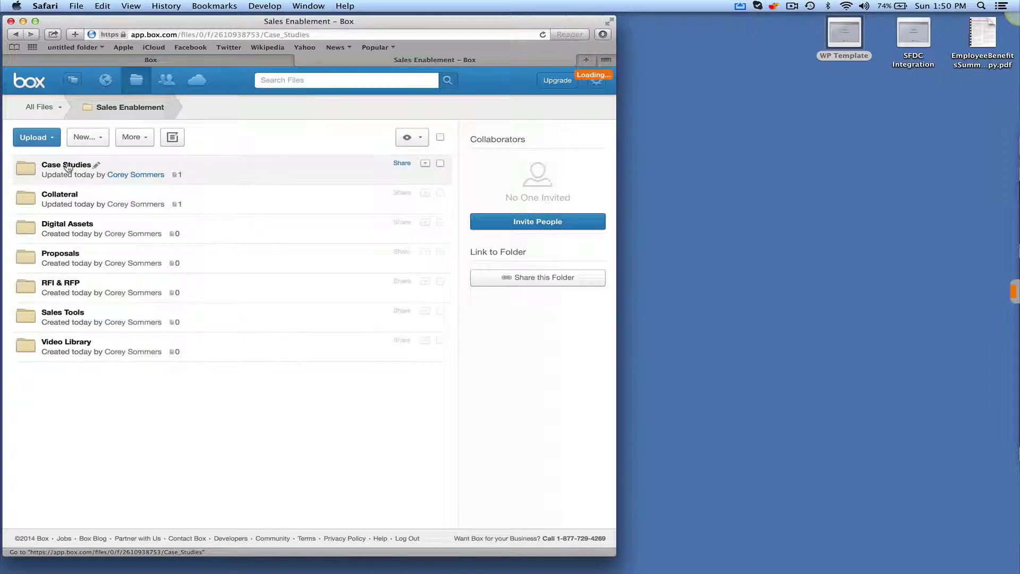
{"action": "left_click", "coordinate": [426, 164]}
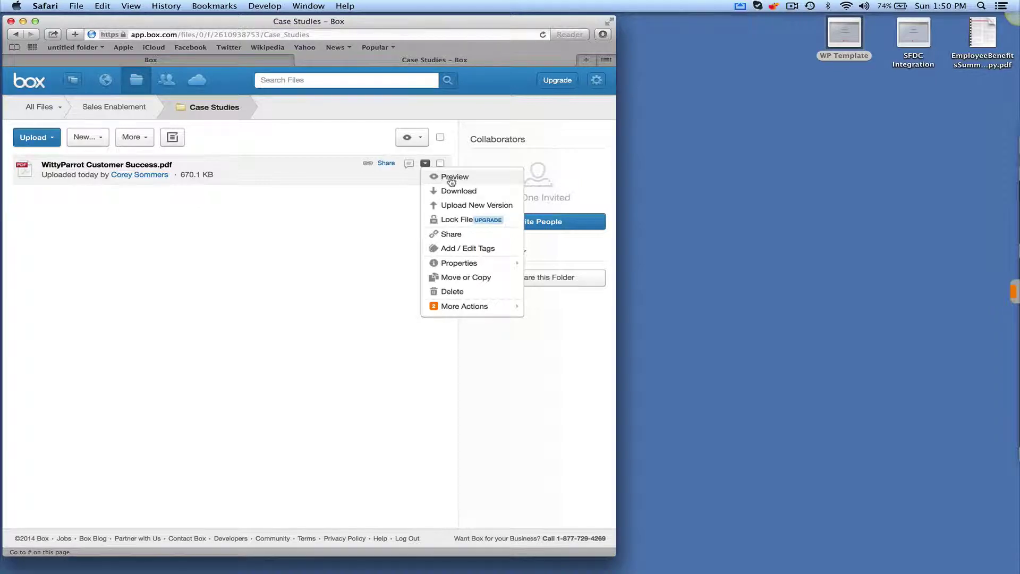
Preview the WittyParrot Customer Success PDF, then go back to the Case Studies listing.
{"action": "left_click", "coordinate": [454, 177]}
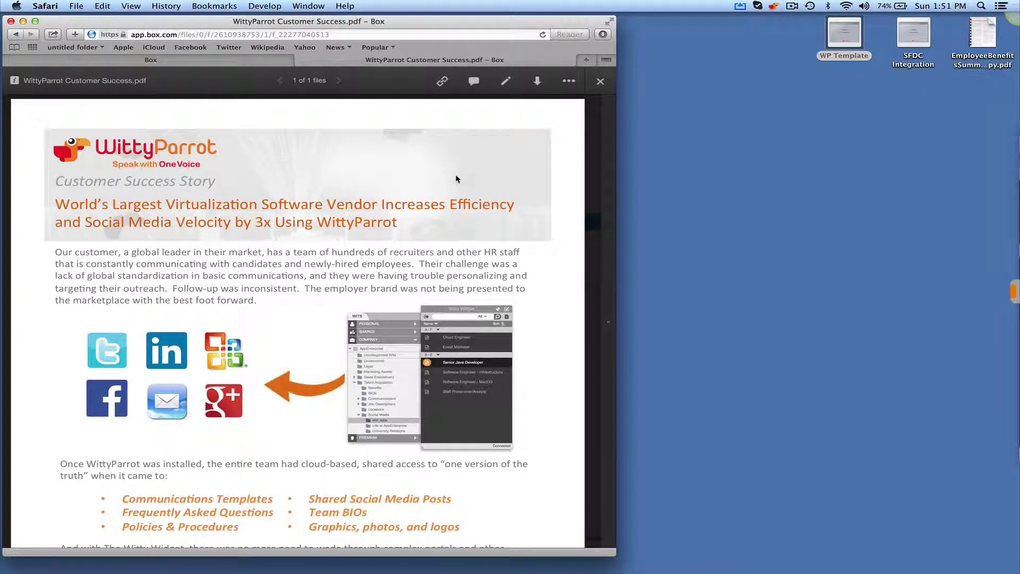
{"action": "left_click", "coordinate": [16, 34]}
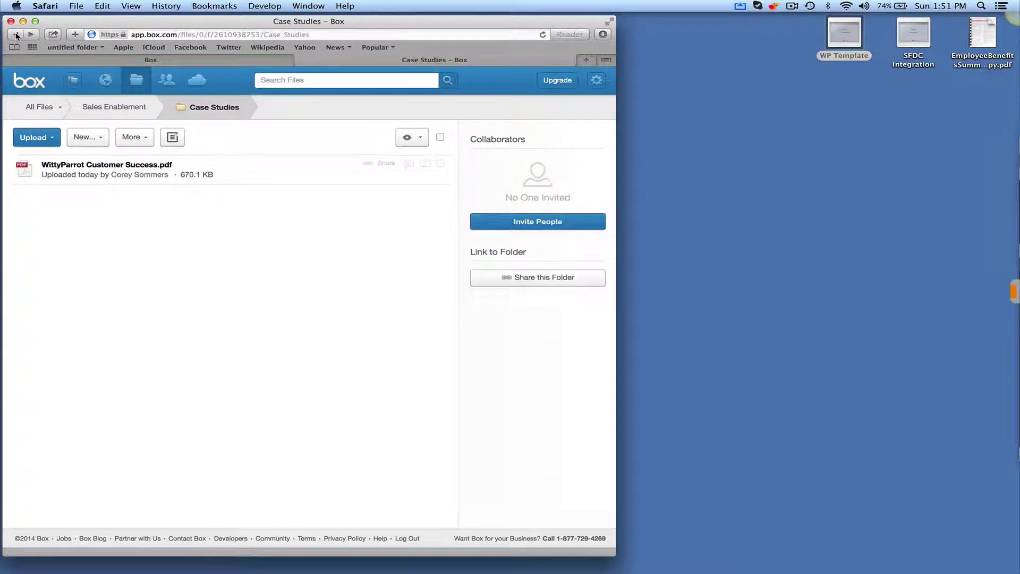
Bring up the Witty Widget and preview the WittyParrot Datasheet wit under Collateral.
{"action": "left_click", "coordinate": [1012, 292]}
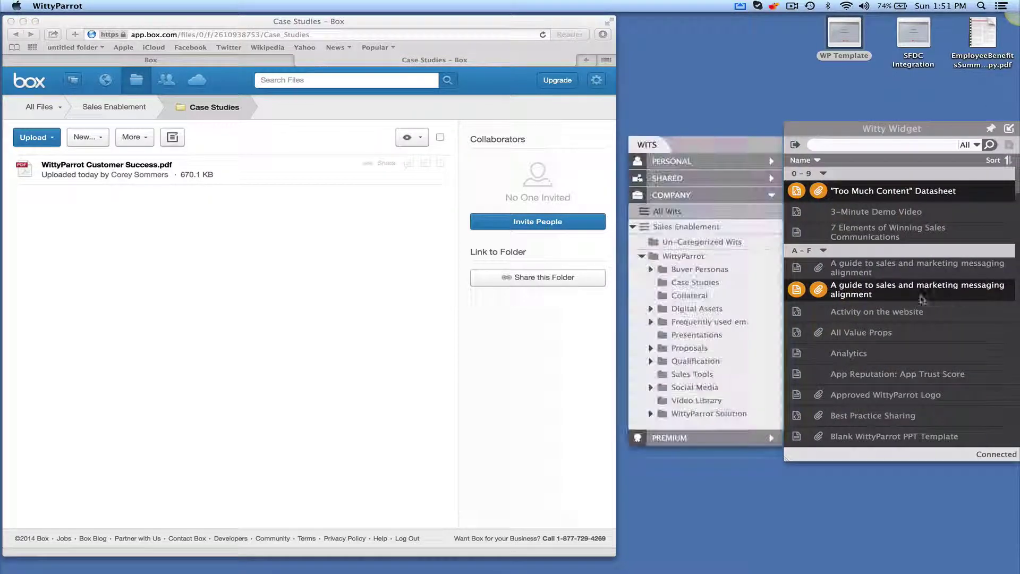
{"action": "left_click", "coordinate": [691, 296]}
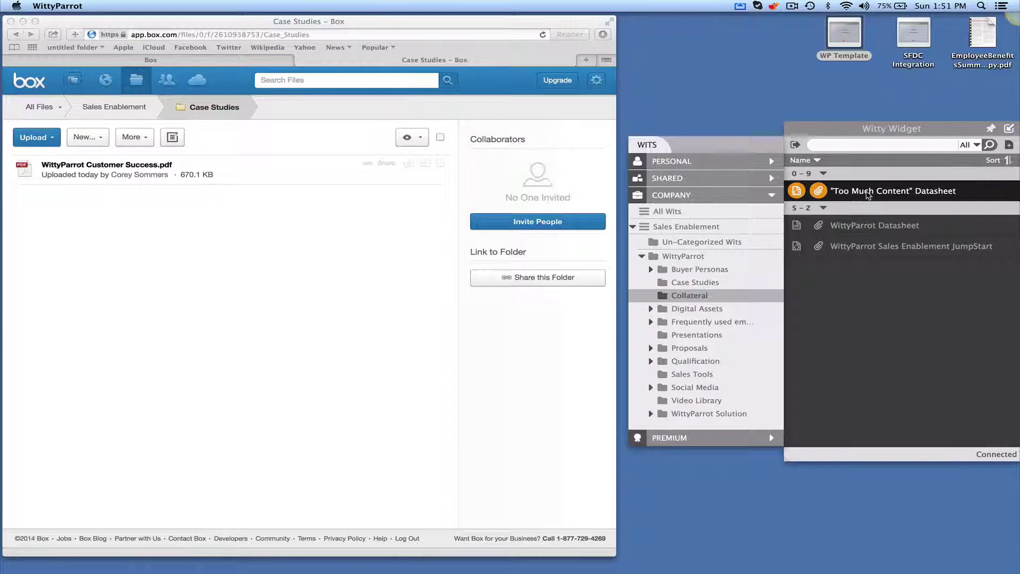
{"action": "left_click", "coordinate": [870, 228]}
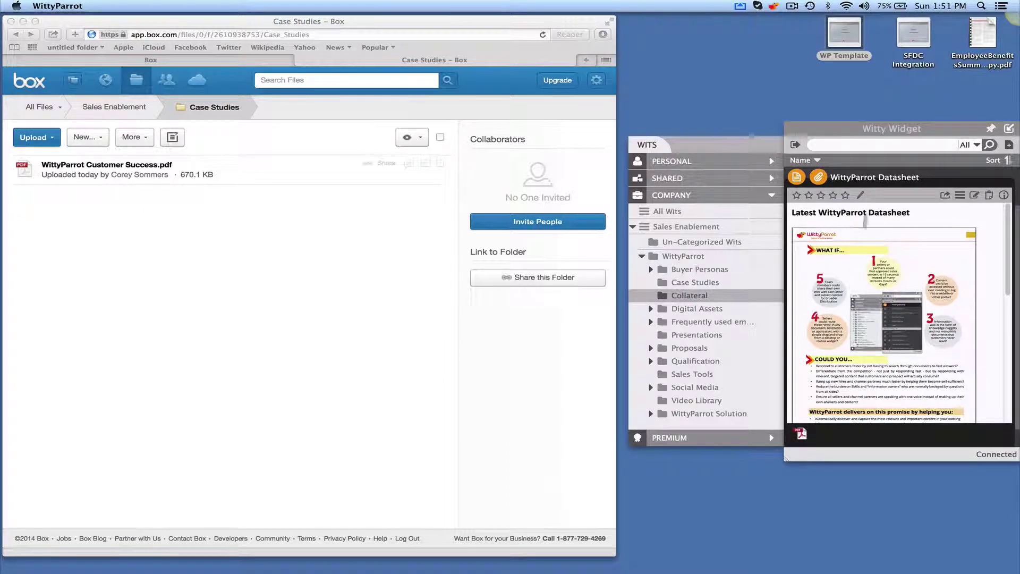
Preview the WittyParrot Case Study wit and view its attached customer success PDF.
{"action": "left_click", "coordinate": [695, 283]}
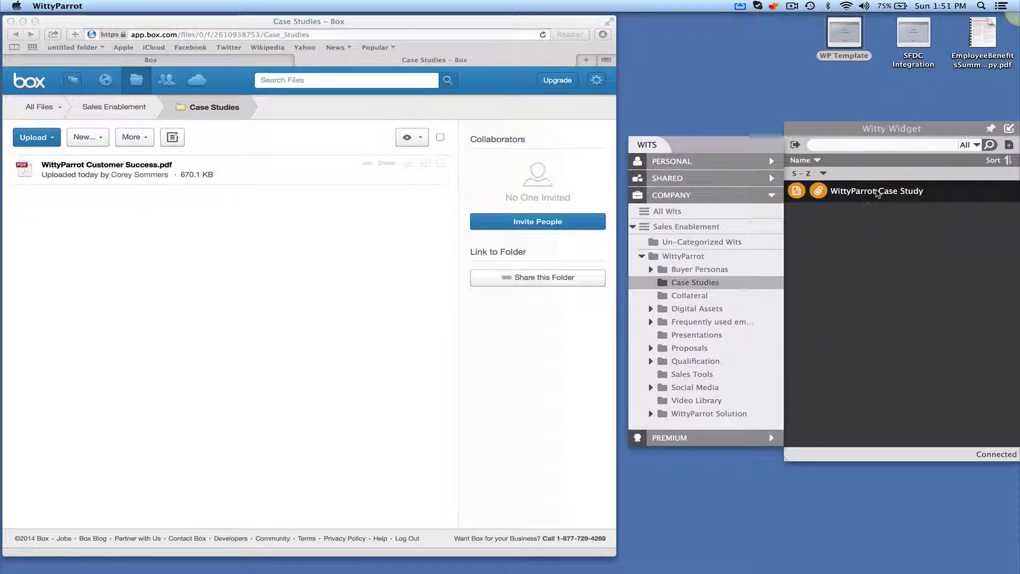
{"action": "left_click", "coordinate": [876, 191]}
{"action": "left_click", "coordinate": [799, 434]}
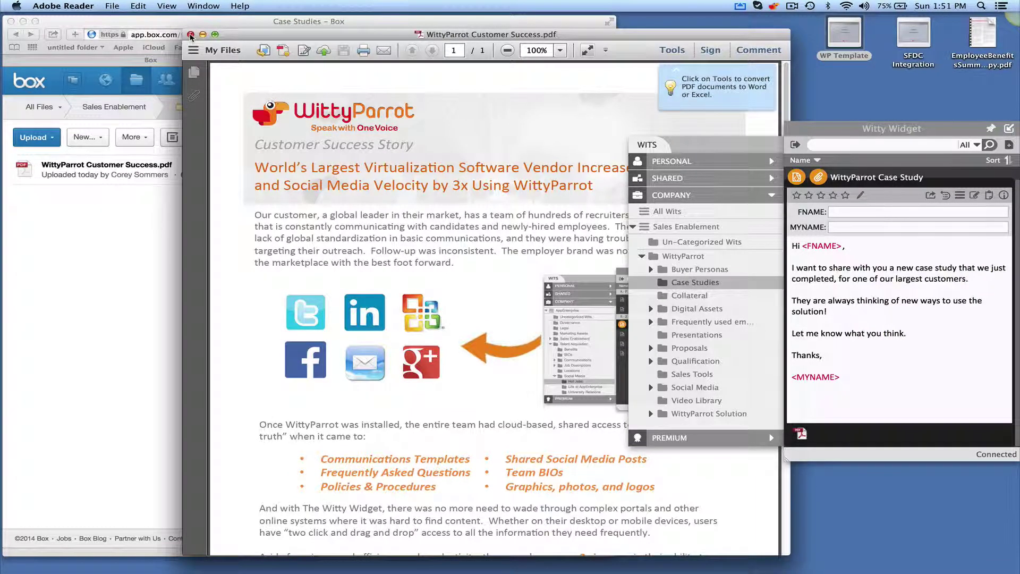
{"action": "left_click", "coordinate": [191, 34]}
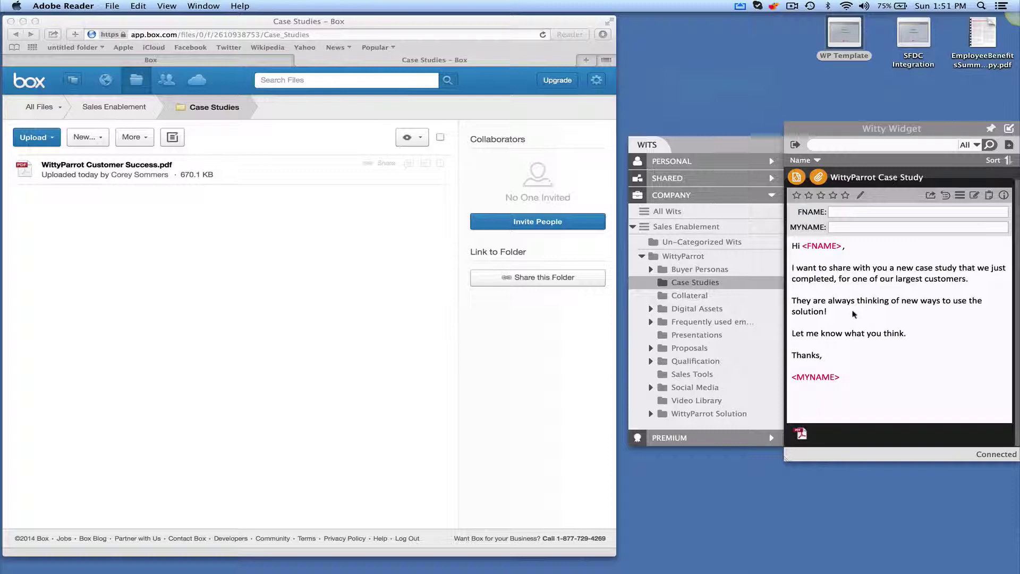
{"action": "mouse_move", "coordinate": [510, 570]}
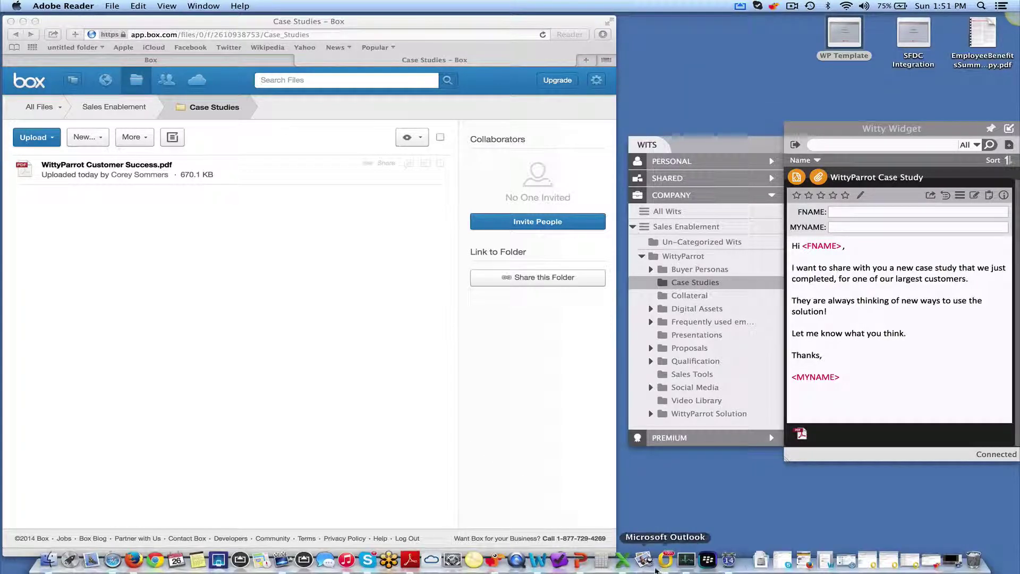
Bring up the Latest case study draft and fill the wit's FNAME as Mark and MYNAME as Corey.
{"action": "right_click", "coordinate": [660, 566]}
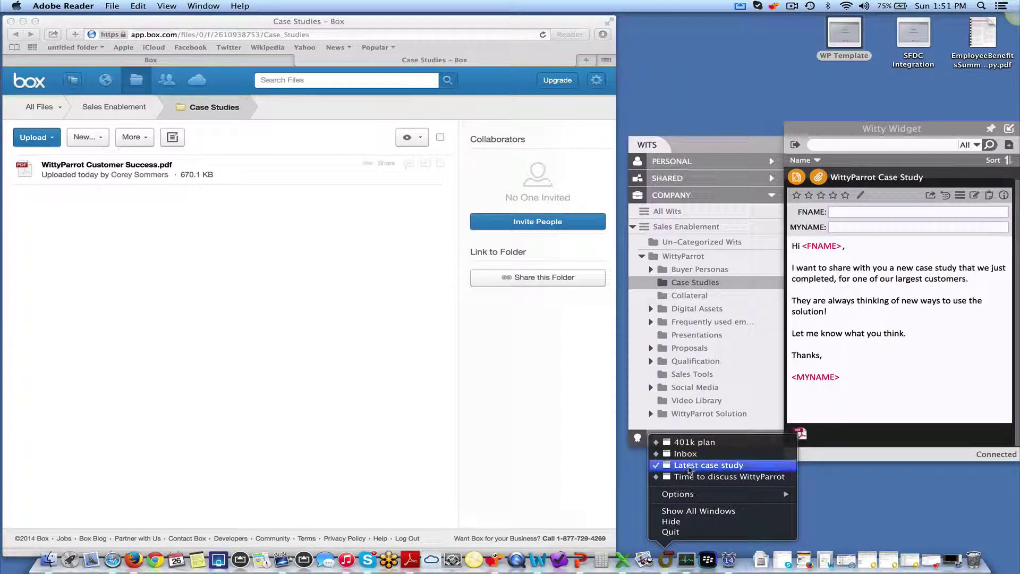
{"action": "left_click", "coordinate": [708, 465]}
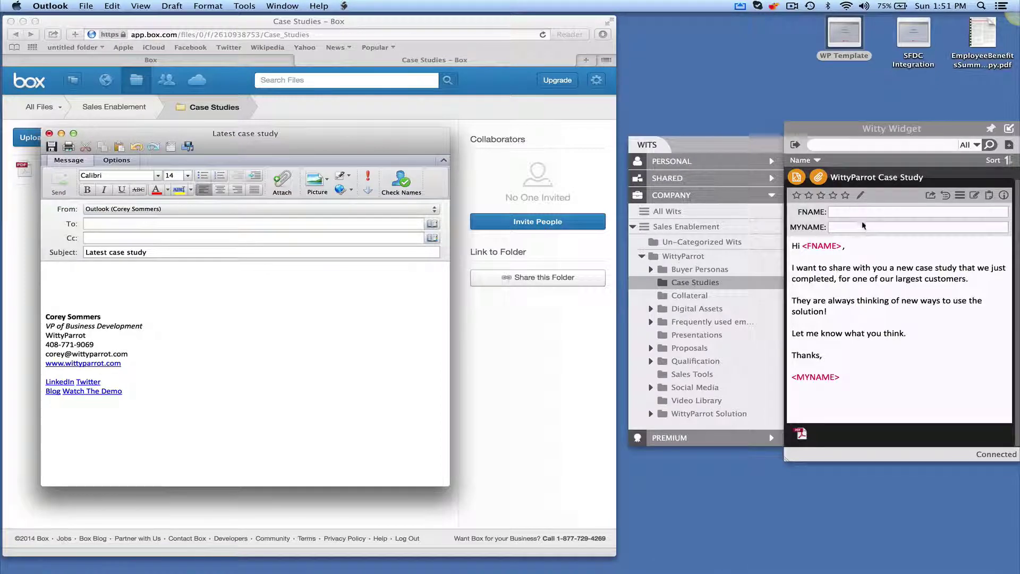
{"action": "left_click", "coordinate": [857, 212]}
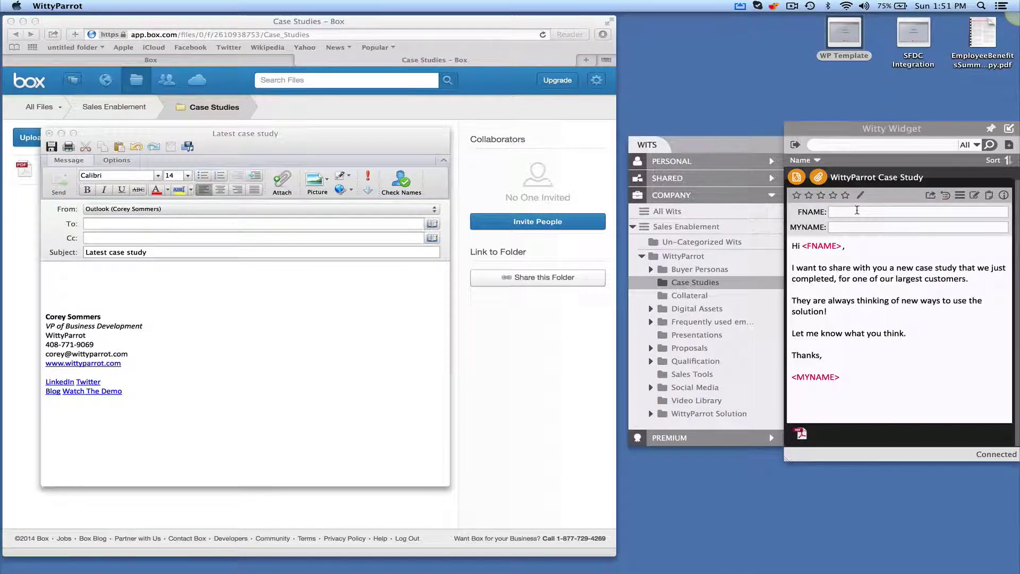
{"action": "type", "text": "Mark"}
{"action": "key", "text": "Tab"}
{"action": "type", "text": "Corey"}
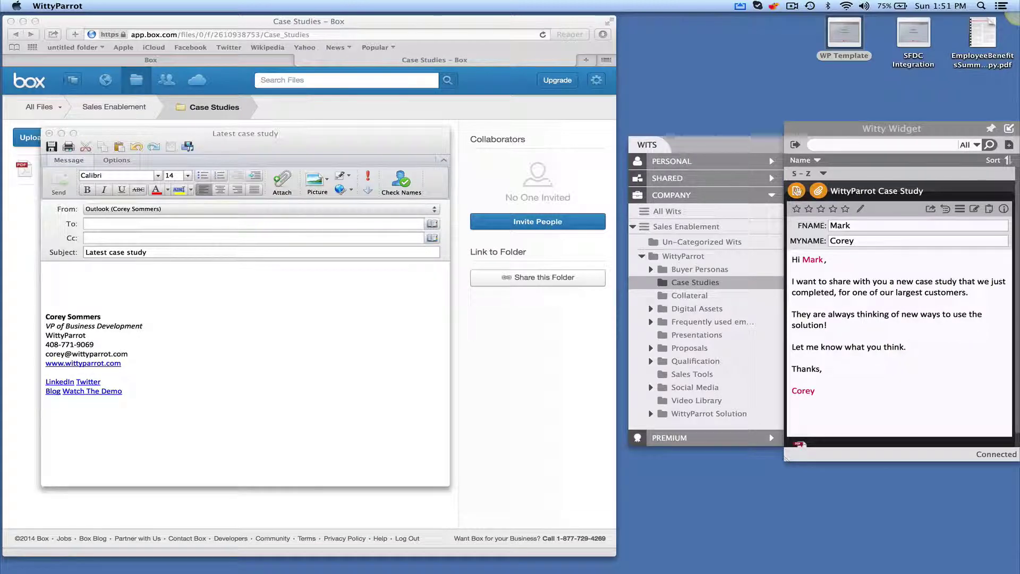
Drag the personalised case-study text and the customer success PDF into the email.
{"action": "left_click_drag", "start_coordinate": [796, 191], "coordinate": [179, 268]}
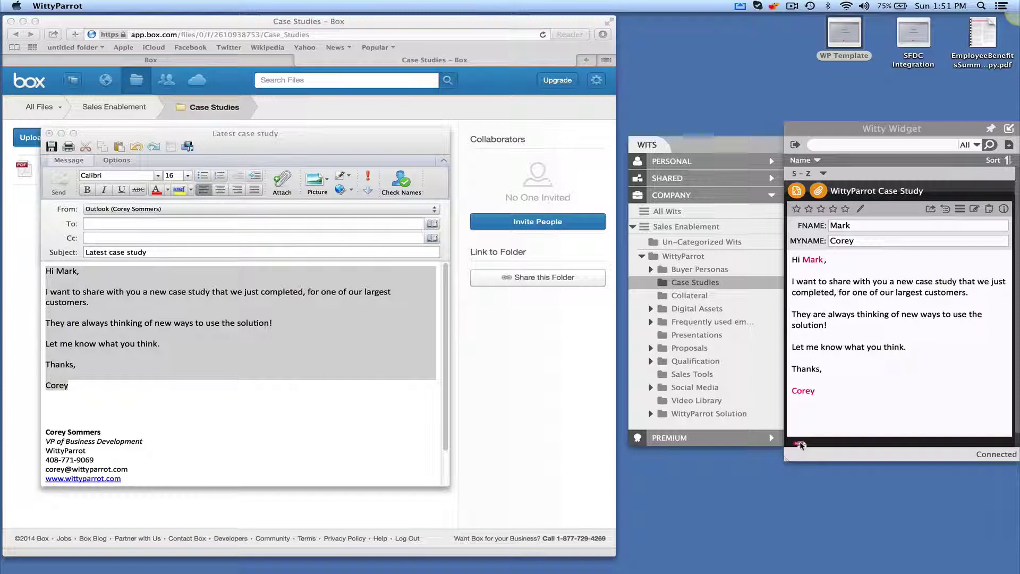
{"action": "left_click_drag", "start_coordinate": [800, 446], "coordinate": [157, 253]}
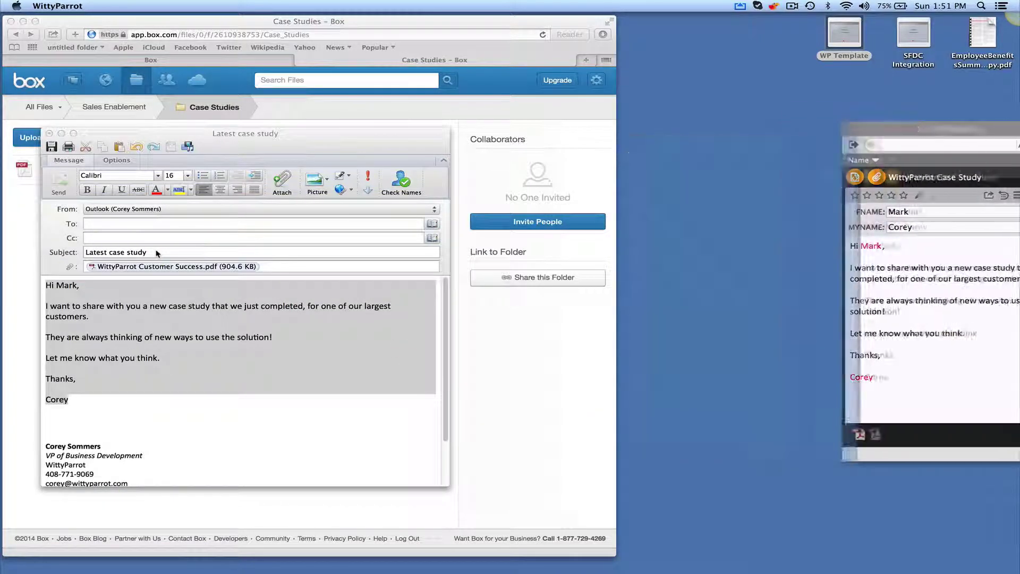
{"action": "left_click", "coordinate": [202, 405]}
{"action": "left_click", "coordinate": [167, 401]}
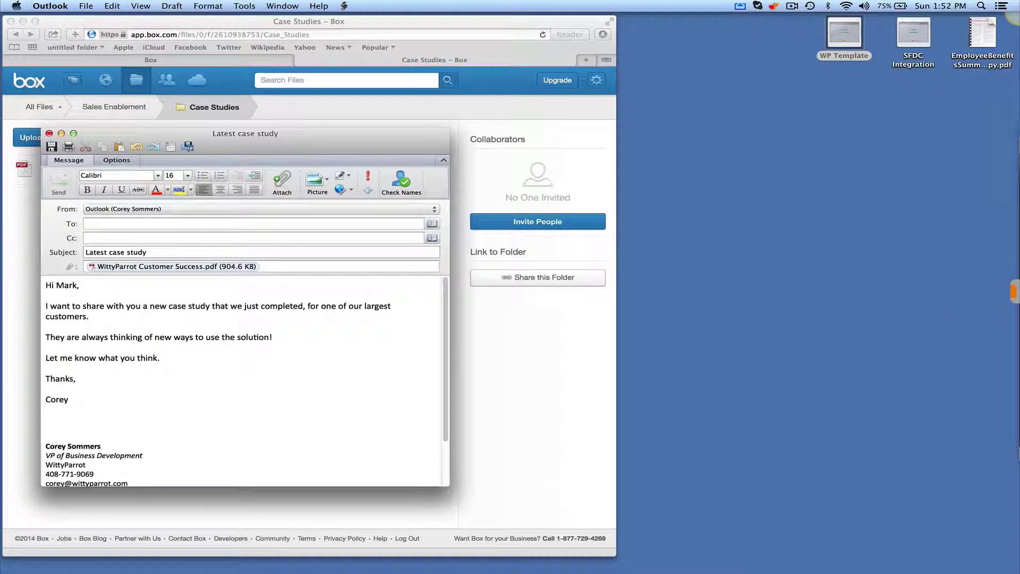
Browse the WittyParrot Solution > Capabilities folder, previewing the Multi-Language and Online or Offline wits.
{"action": "left_click", "coordinate": [1014, 292]}
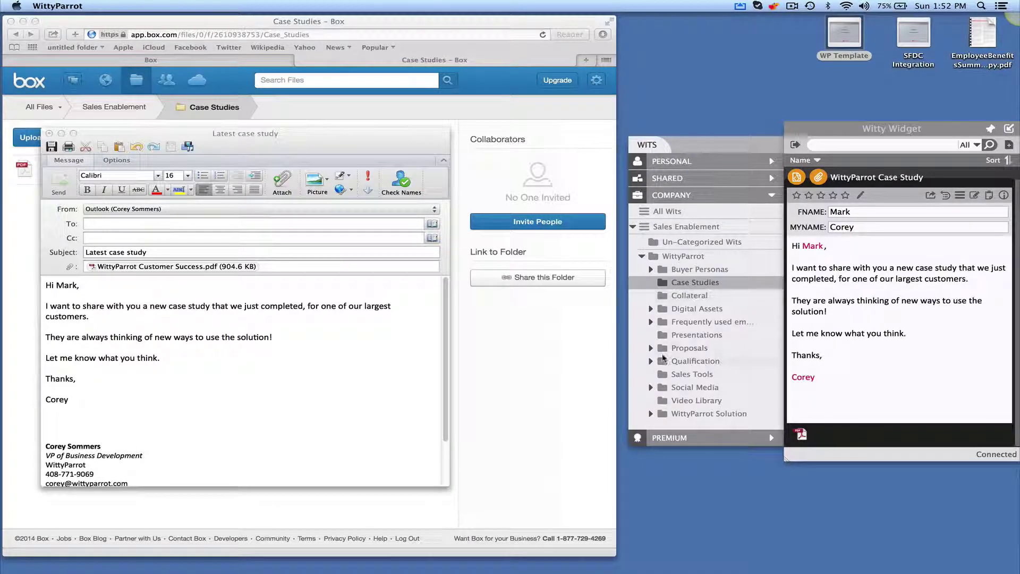
{"action": "left_click", "coordinate": [650, 413]}
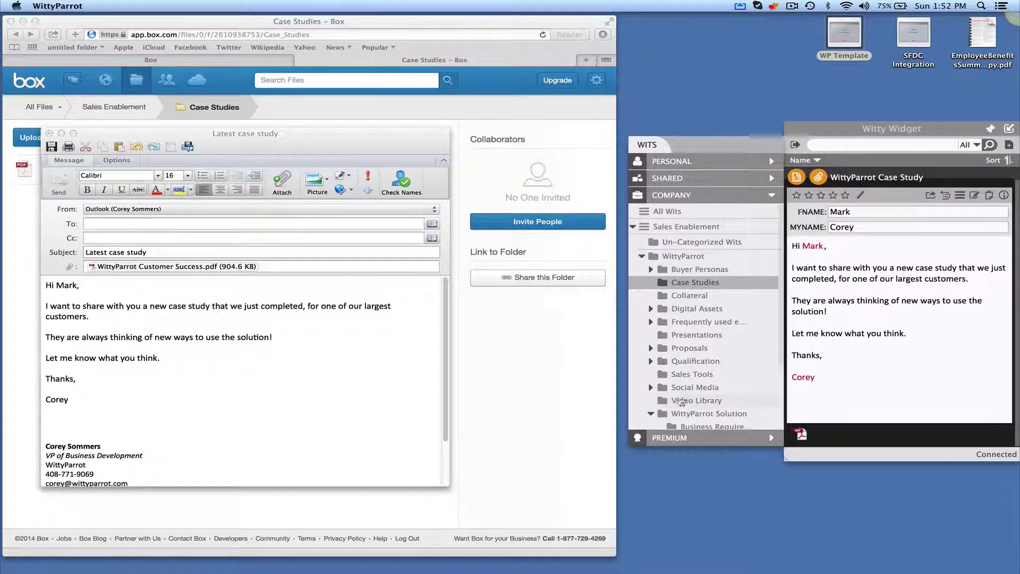
{"action": "left_click", "coordinate": [701, 359]}
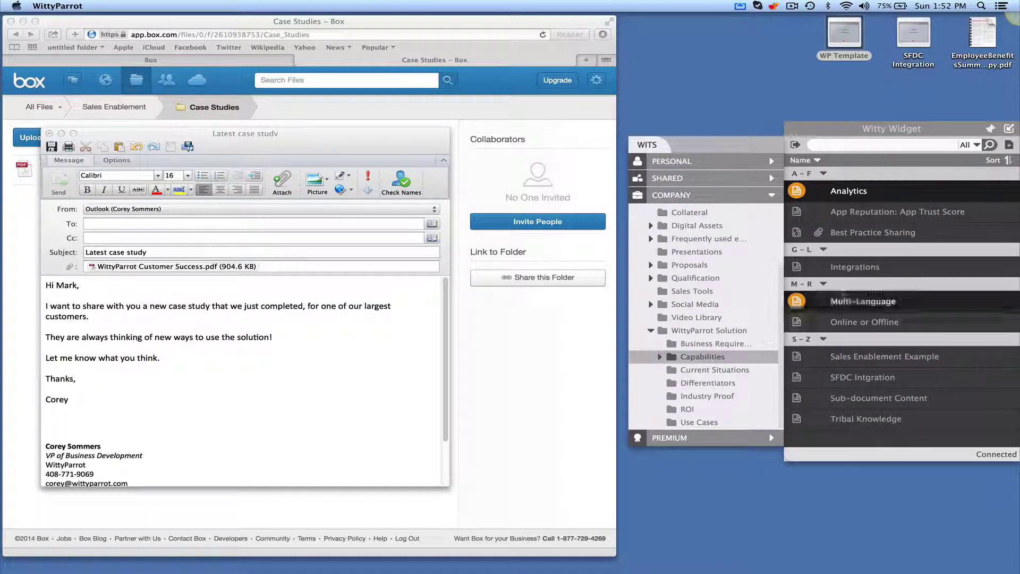
{"action": "left_click", "coordinate": [865, 301]}
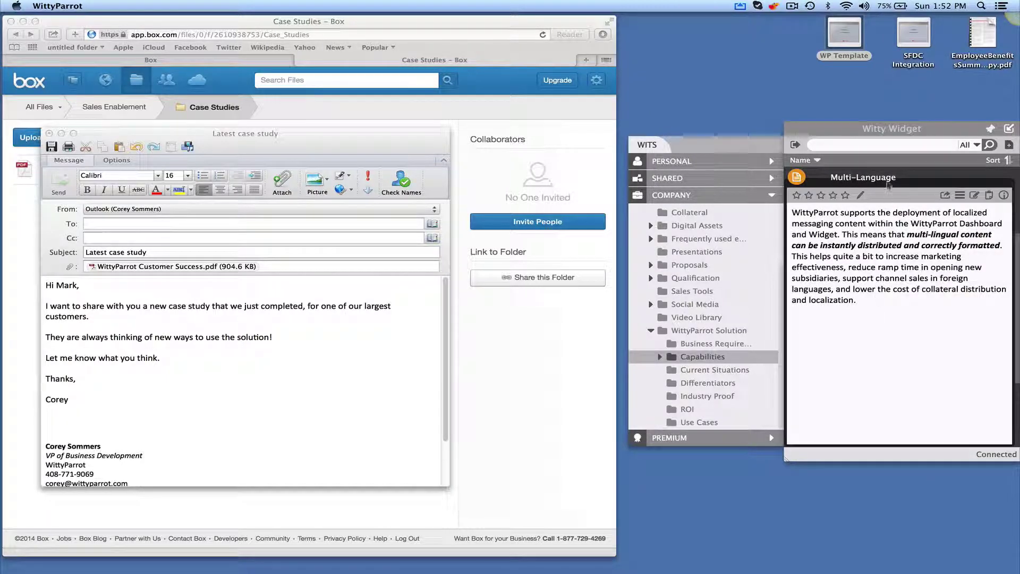
{"action": "left_click", "coordinate": [889, 180]}
{"action": "left_click", "coordinate": [877, 321]}
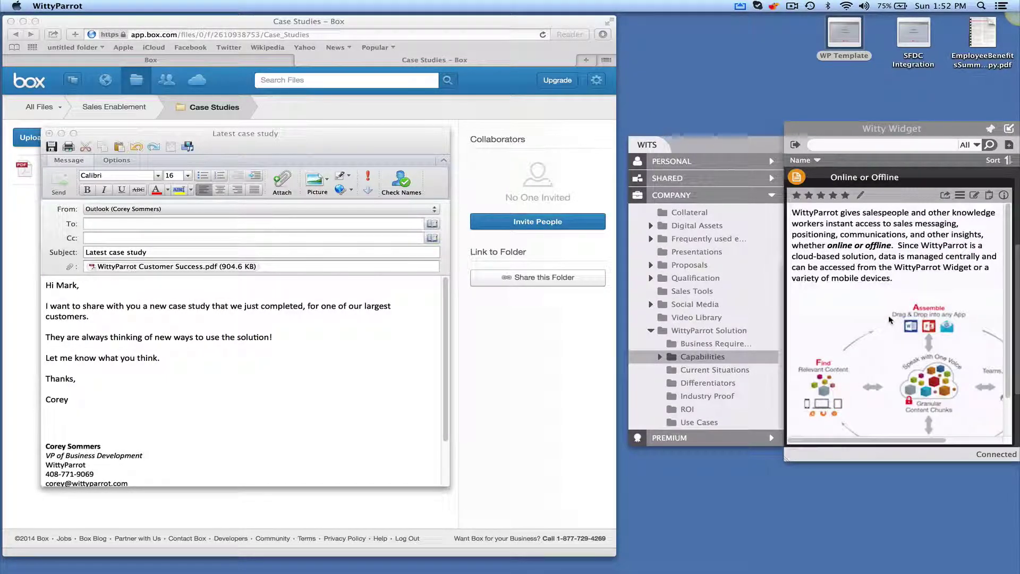
{"action": "scroll", "coordinate": [801, 423], "scroll_direction": "down", "scroll_amount": 2}
{"action": "scroll", "coordinate": [846, 374], "scroll_direction": "up", "scroll_amount": 5}
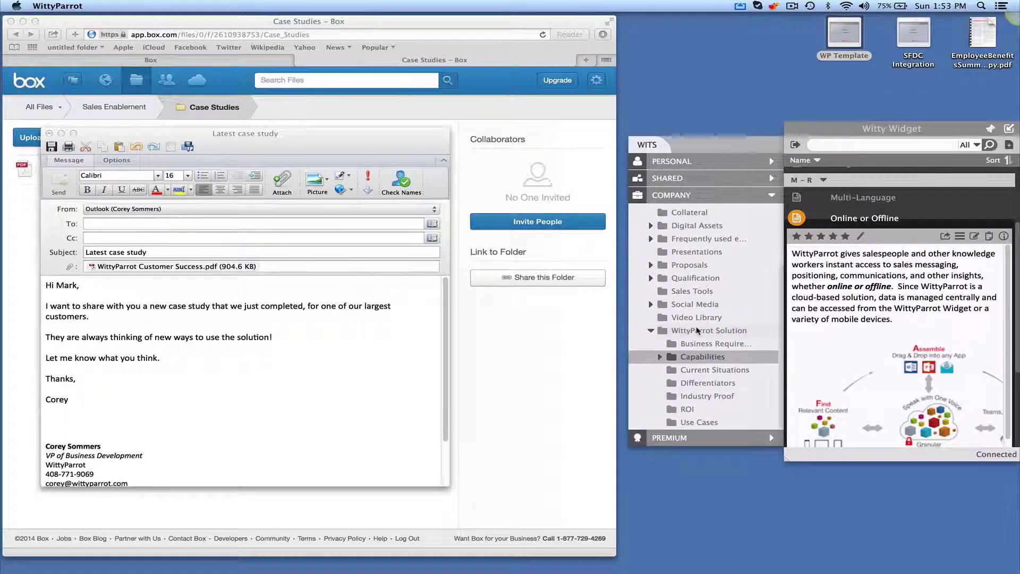
{"action": "mouse_move", "coordinate": [515, 567]}
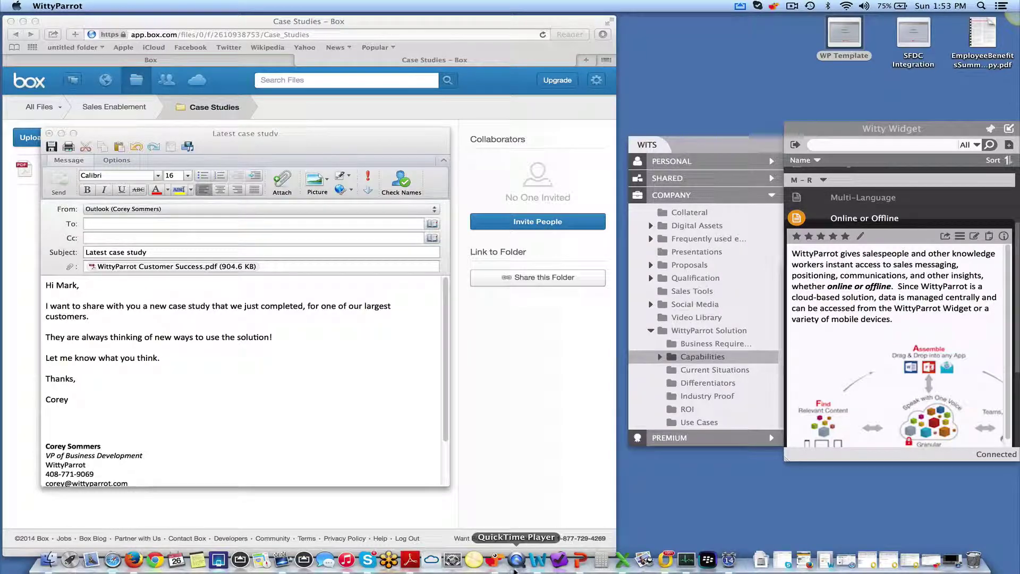
Close the widget, glance at the Employee Benefits Summary PDF, and start Discover Wits.
{"action": "left_click", "coordinate": [498, 562]}
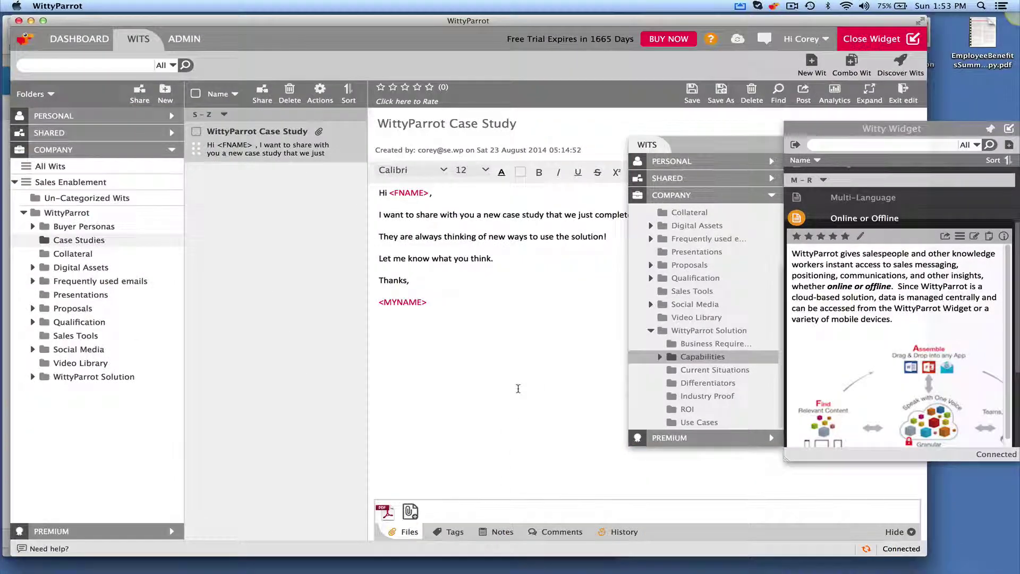
{"action": "left_click", "coordinate": [989, 130]}
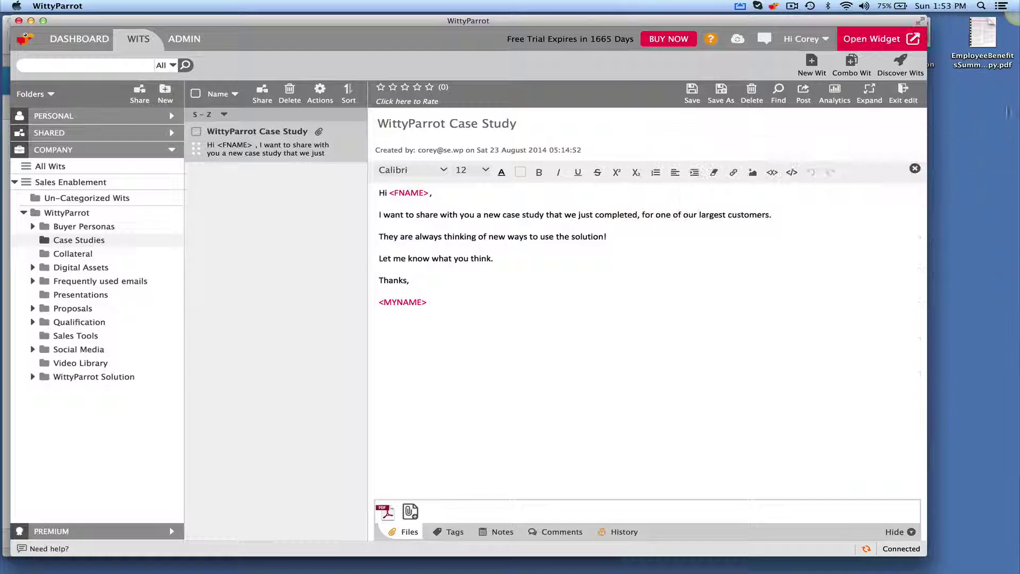
{"action": "double_click", "coordinate": [989, 37]}
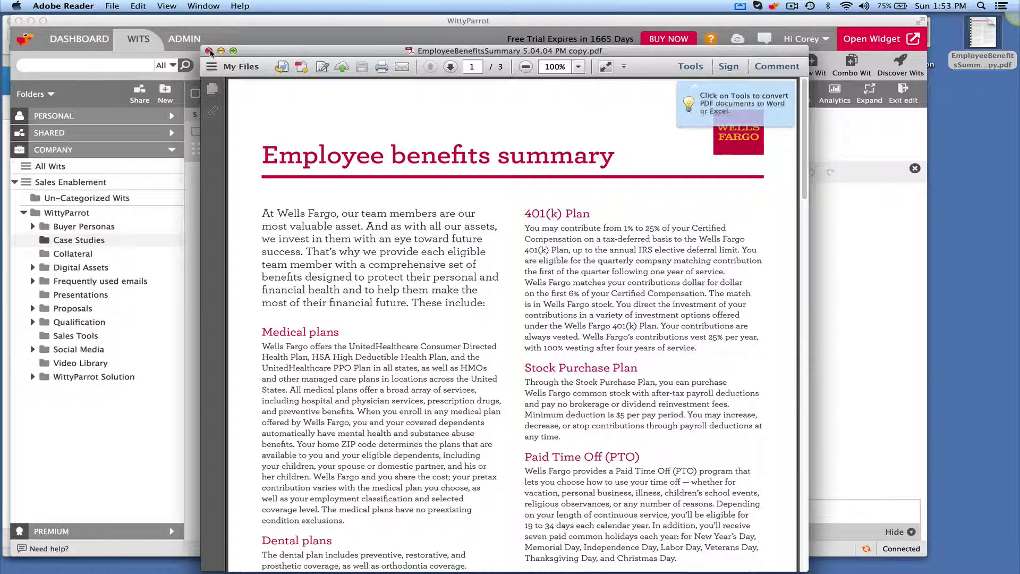
{"action": "left_click", "coordinate": [208, 50]}
{"action": "left_click", "coordinate": [901, 74]}
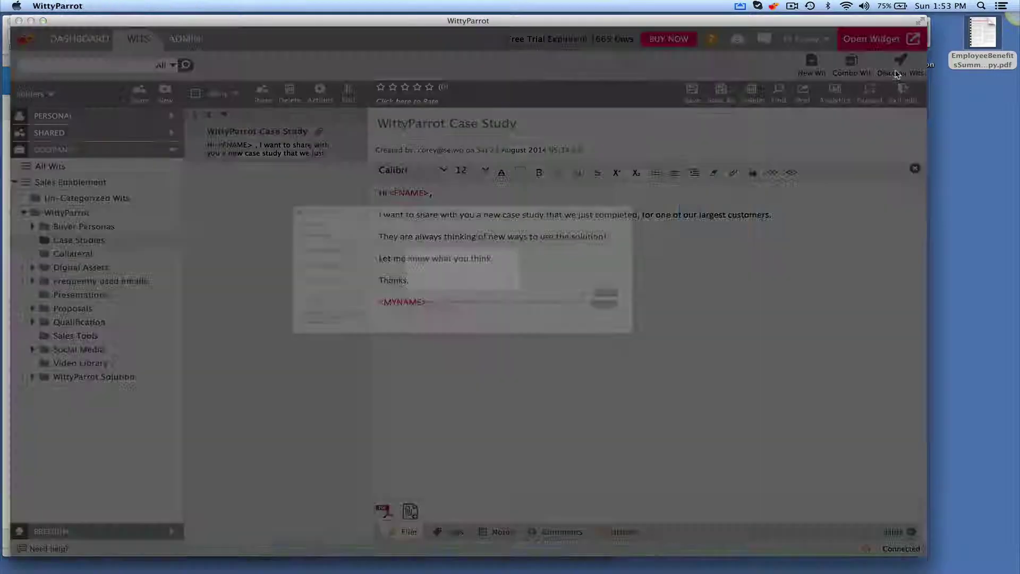
Discover wits from the benefits PDF with 'Create wits for all paragraphs or slides' ticked, then close the dialog.
{"action": "left_click_drag", "start_coordinate": [978, 37], "coordinate": [445, 245]}
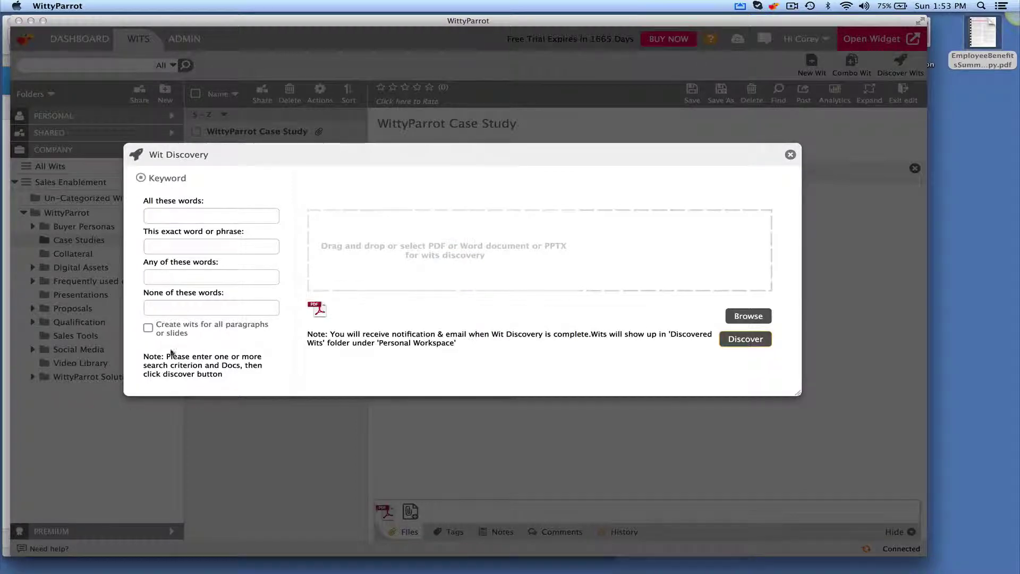
{"action": "left_click", "coordinate": [148, 327]}
{"action": "left_click", "coordinate": [723, 338]}
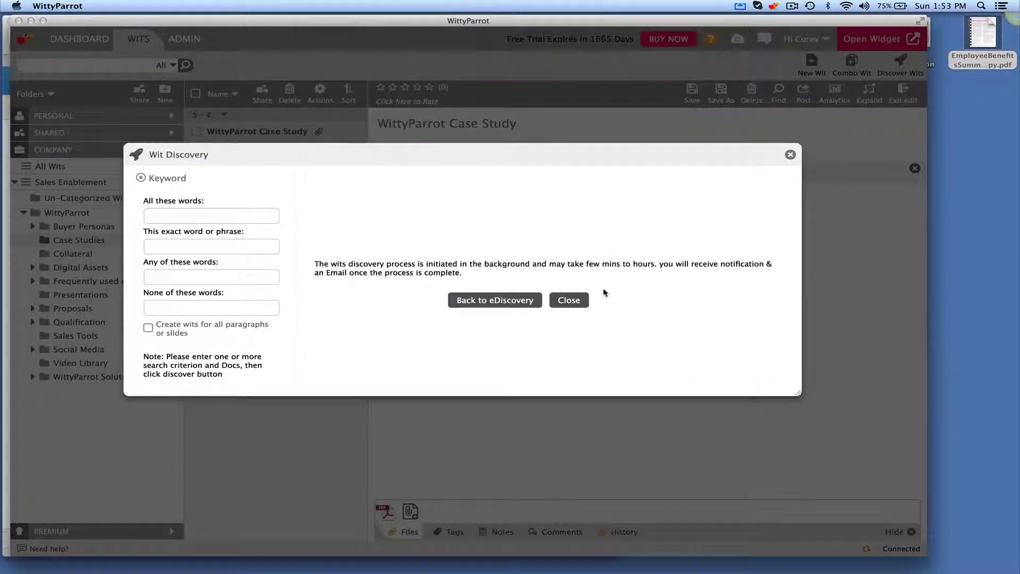
{"action": "left_click", "coordinate": [569, 301]}
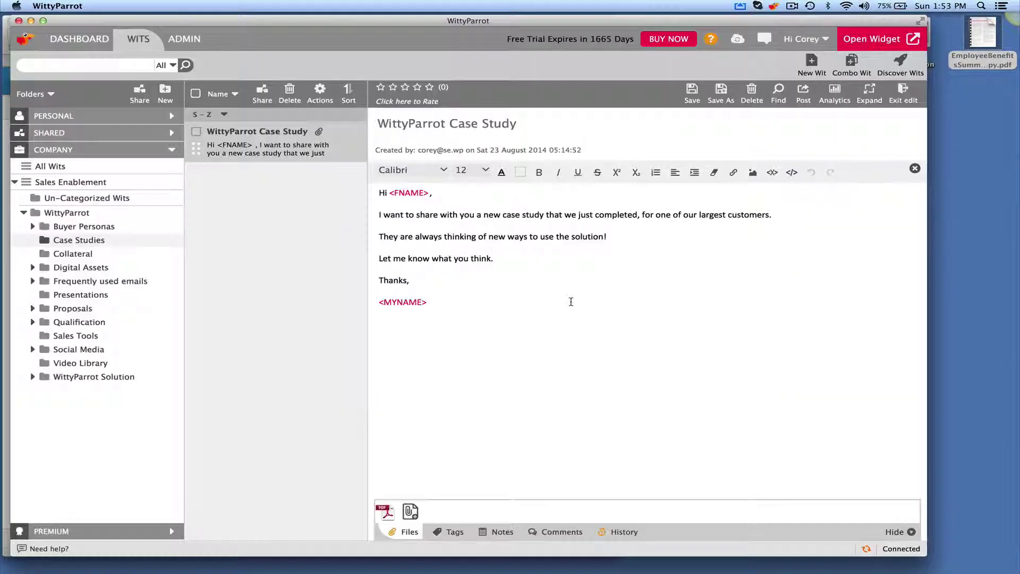
Preview the discovered Adoption reimbursement, Wells Fargo team members and Business Travel Accident wits under PERSONAL.
{"action": "left_click", "coordinate": [118, 120]}
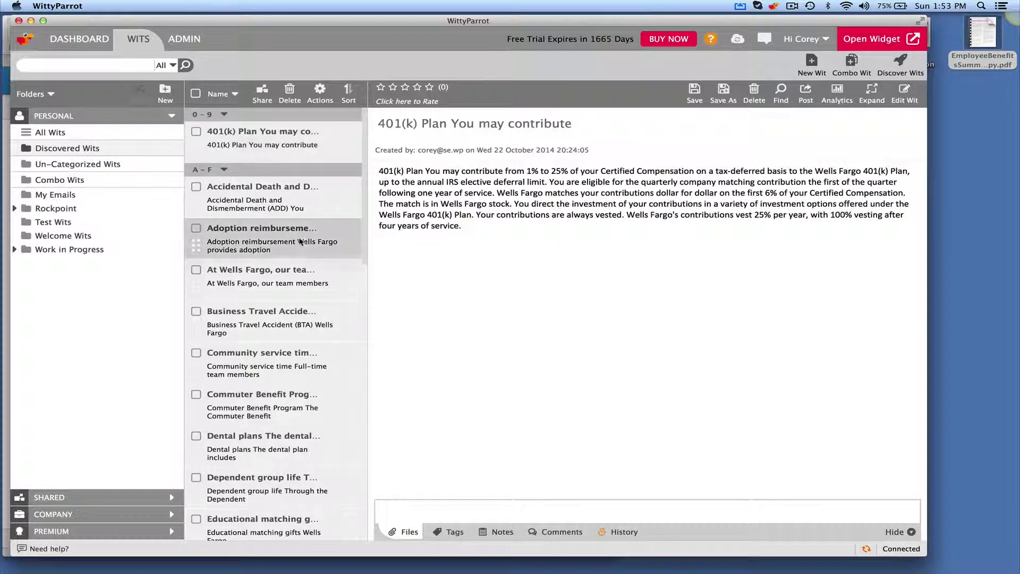
{"action": "left_click", "coordinate": [301, 242]}
{"action": "left_click", "coordinate": [293, 278]}
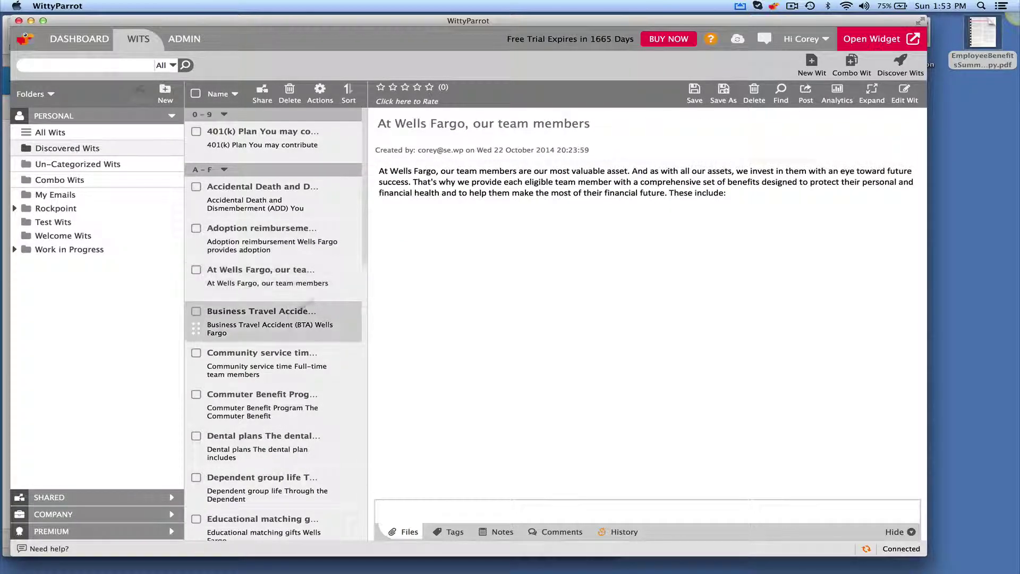
{"action": "left_click", "coordinate": [296, 319]}
List personal wits in the widget and switch Outlook to the 401k plan email.
{"action": "left_click", "coordinate": [877, 46]}
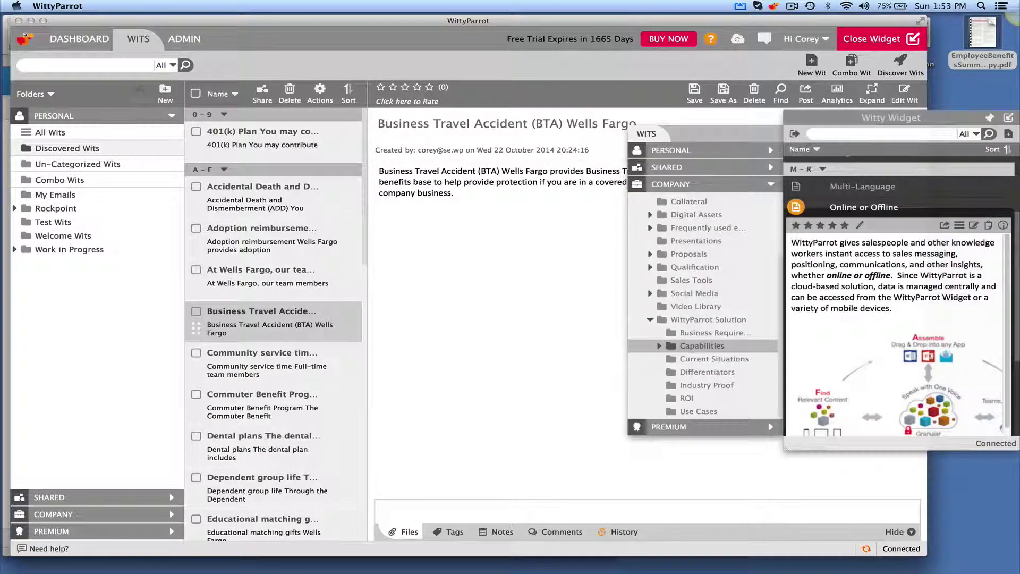
{"action": "left_click", "coordinate": [691, 148]}
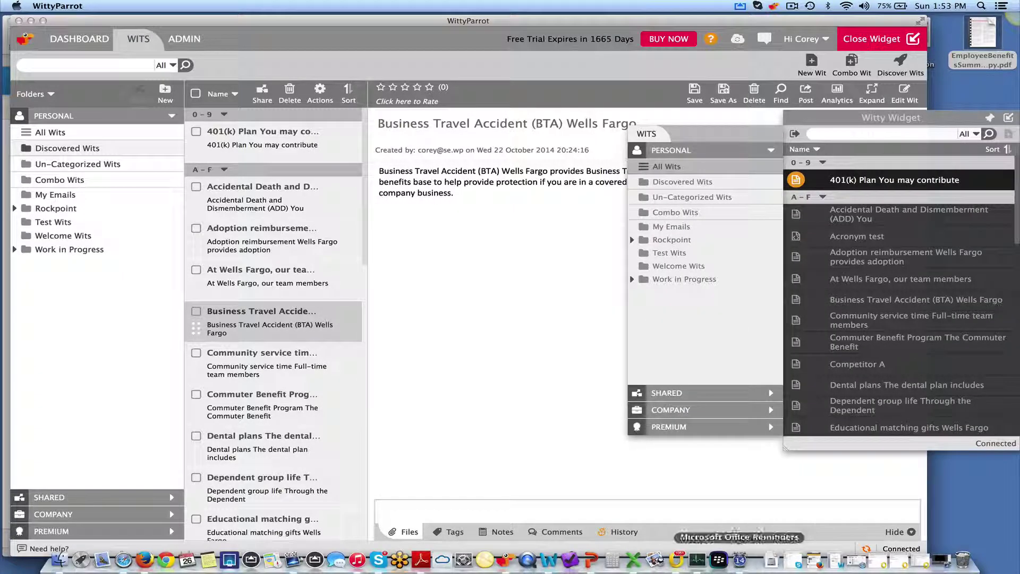
{"action": "right_click", "coordinate": [706, 563]}
{"action": "left_click", "coordinate": [703, 441]}
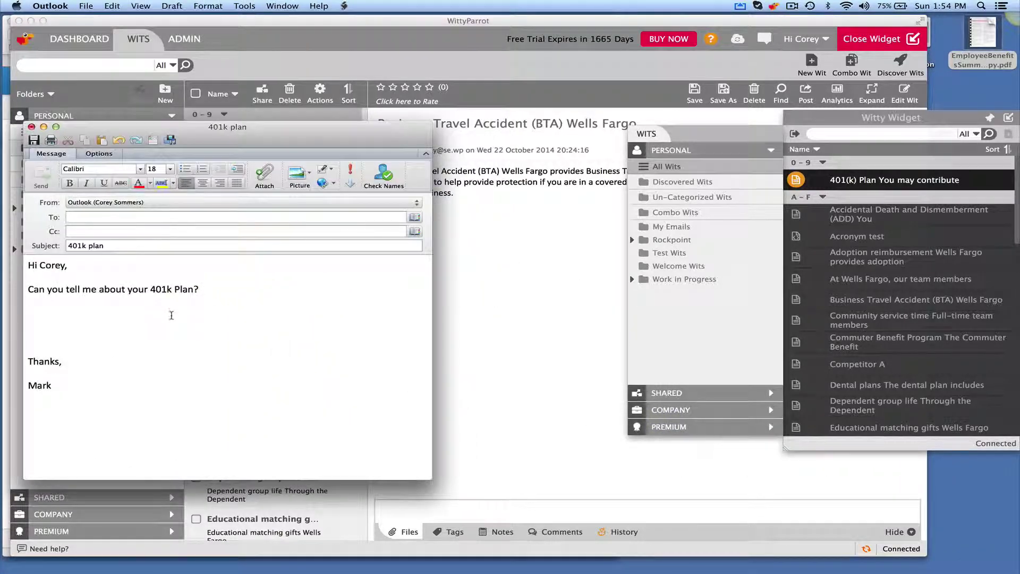
Minimize other windows and search the widget for '401k plan', showing the 401(k) Plan wit.
{"action": "left_click", "coordinate": [33, 21]}
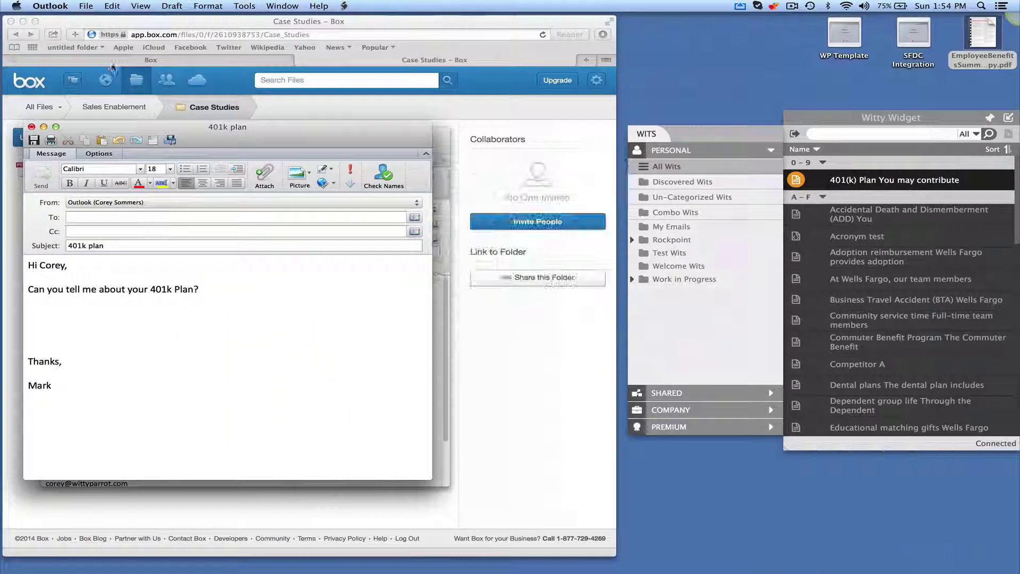
{"action": "left_click", "coordinate": [23, 21]}
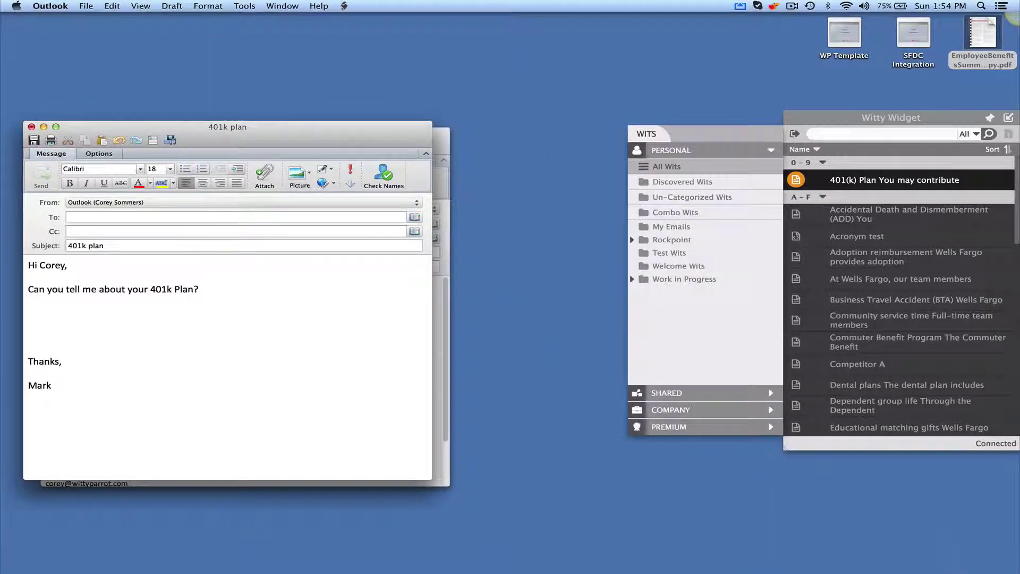
{"action": "left_click", "coordinate": [873, 132]}
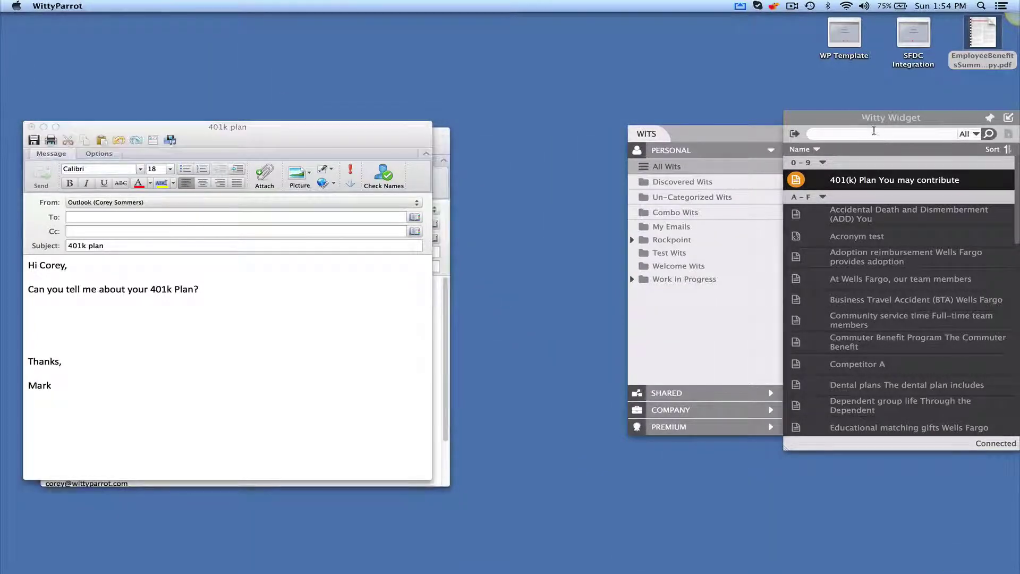
{"action": "type", "text": "401kplan"}
{"action": "key", "text": "Return"}
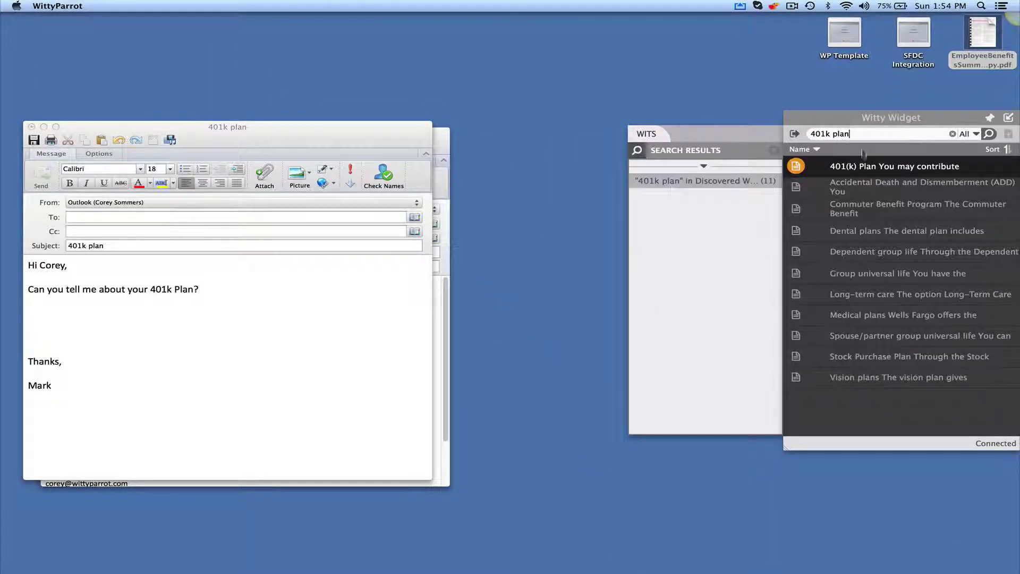
{"action": "left_click", "coordinate": [874, 167]}
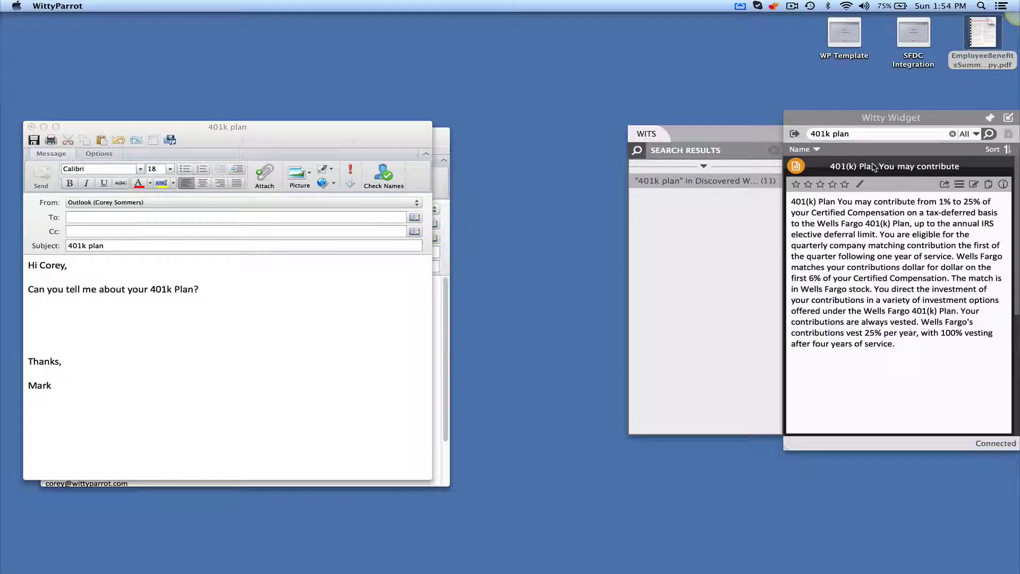
Drag the 401(k) Plan wit text into the email body above the sign-off.
{"action": "left_click_drag", "start_coordinate": [796, 166], "coordinate": [71, 313]}
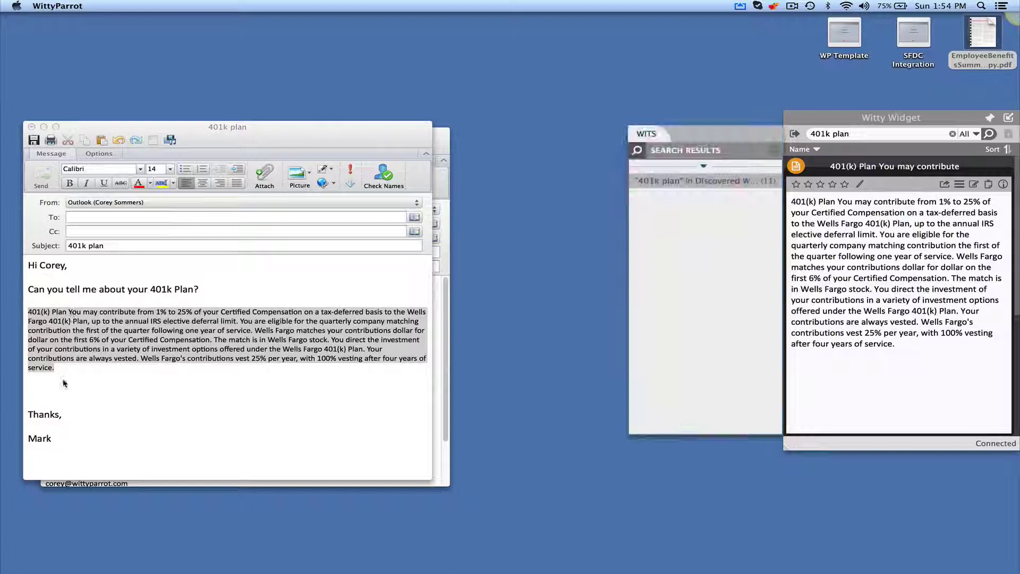
{"action": "left_click", "coordinate": [64, 383]}
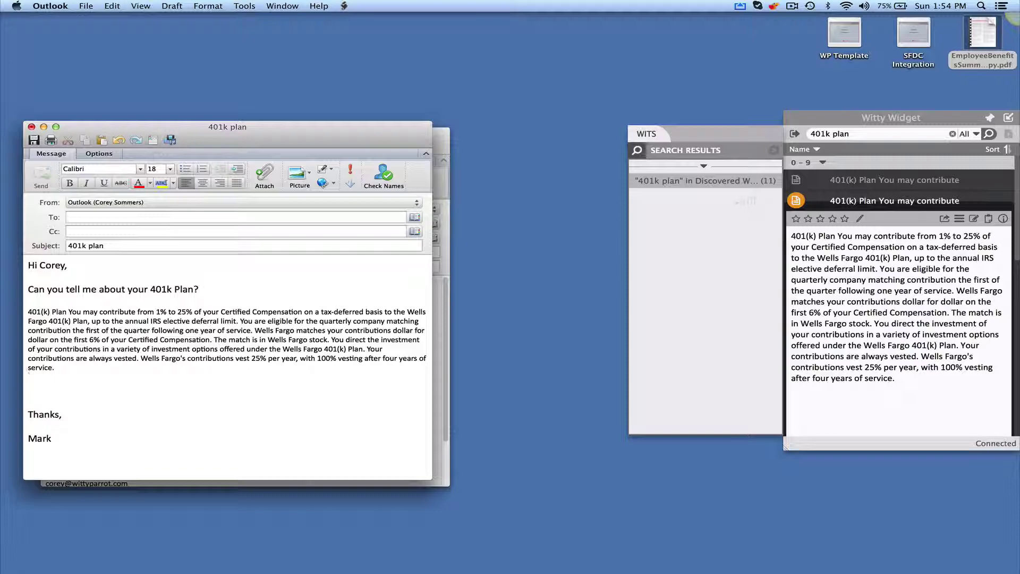
{"action": "left_click", "coordinate": [941, 560]}
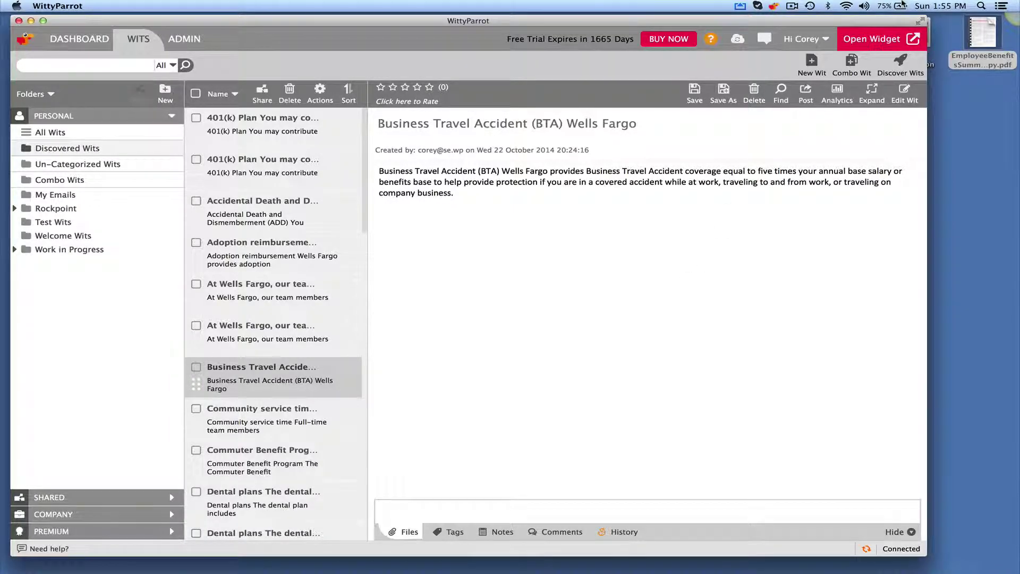
Glance at the SFDC Integration.pptx presentation from the desktop and close it.
{"action": "left_click_drag", "start_coordinate": [800, 24], "coordinate": [847, 20]}
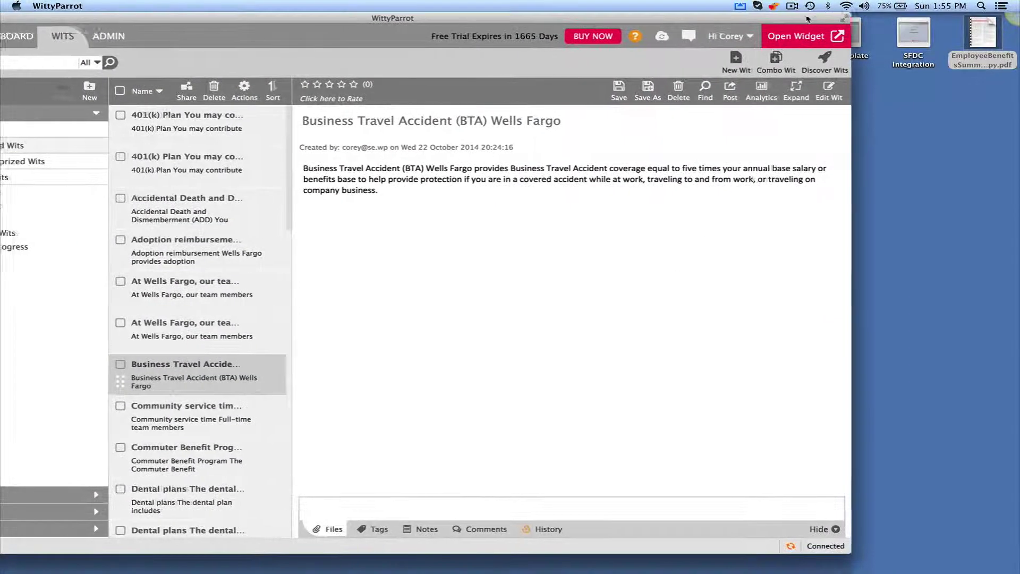
{"action": "double_click", "coordinate": [914, 34]}
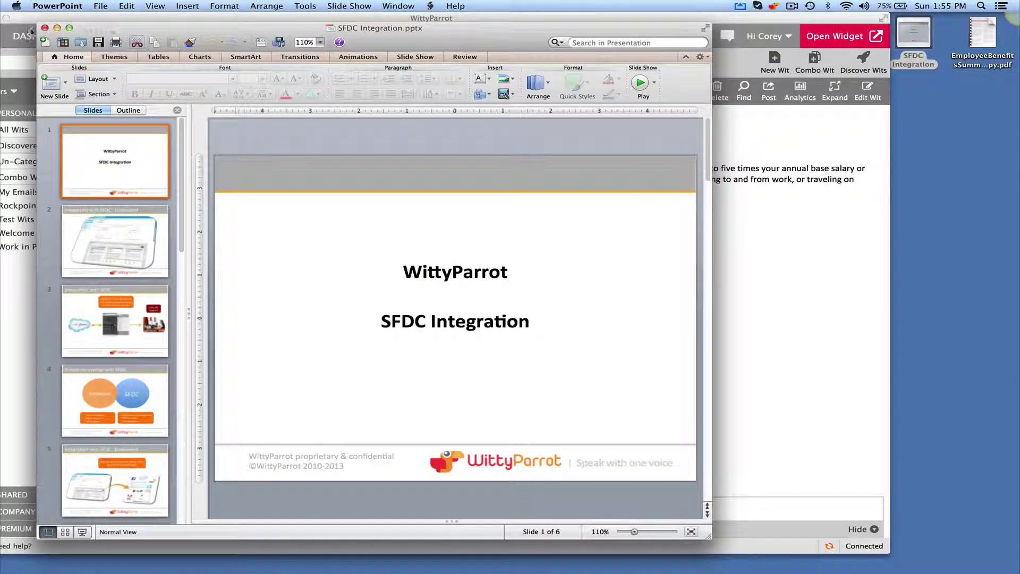
{"action": "left_click", "coordinate": [45, 28]}
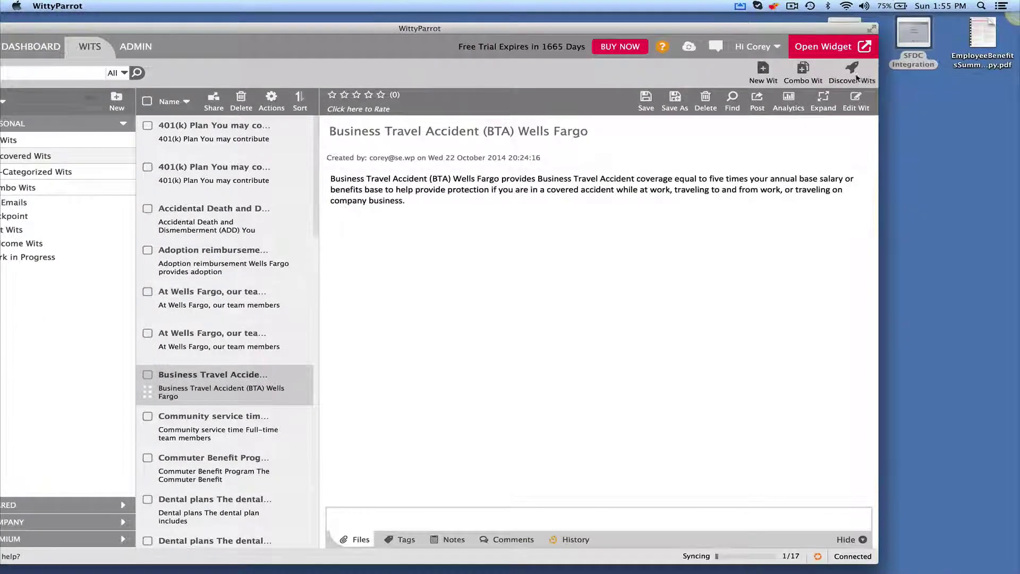
Submit SFDC Integration.pptx to Wit Discovery so each slide becomes its own wit.
{"action": "left_click", "coordinate": [851, 72]}
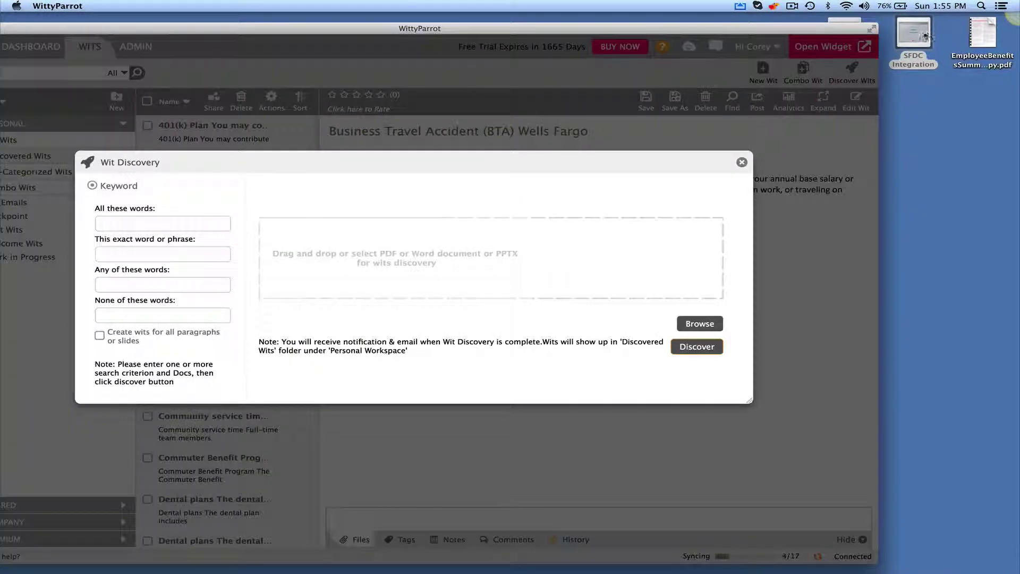
{"action": "mouse_move", "coordinate": [913, 40]}
{"action": "left_mouse_down"}
{"action": "mouse_move", "coordinate": [804, 80]}
{"action": "mouse_move", "coordinate": [470, 239]}
{"action": "left_mouse_up"}
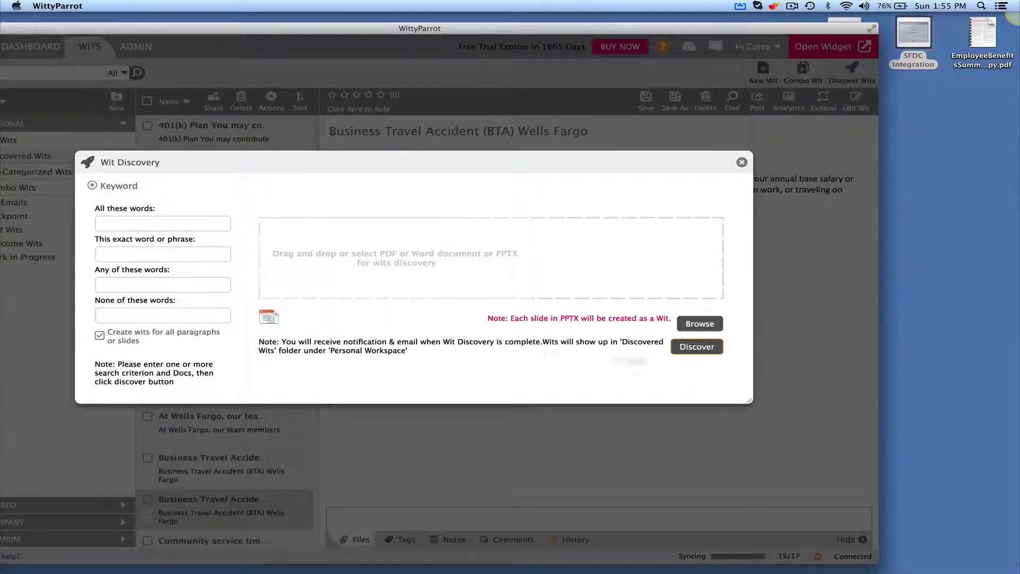
{"action": "left_click", "coordinate": [698, 349]}
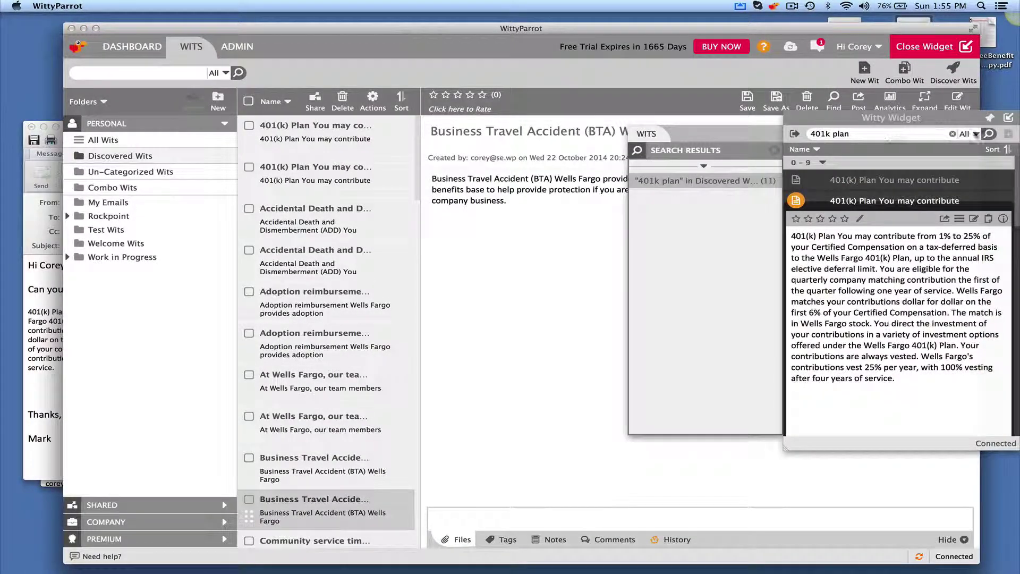
Switch to the WP Template deck in PowerPoint and search the widget for 'SFDC integration'.
{"action": "left_click", "coordinate": [952, 134]}
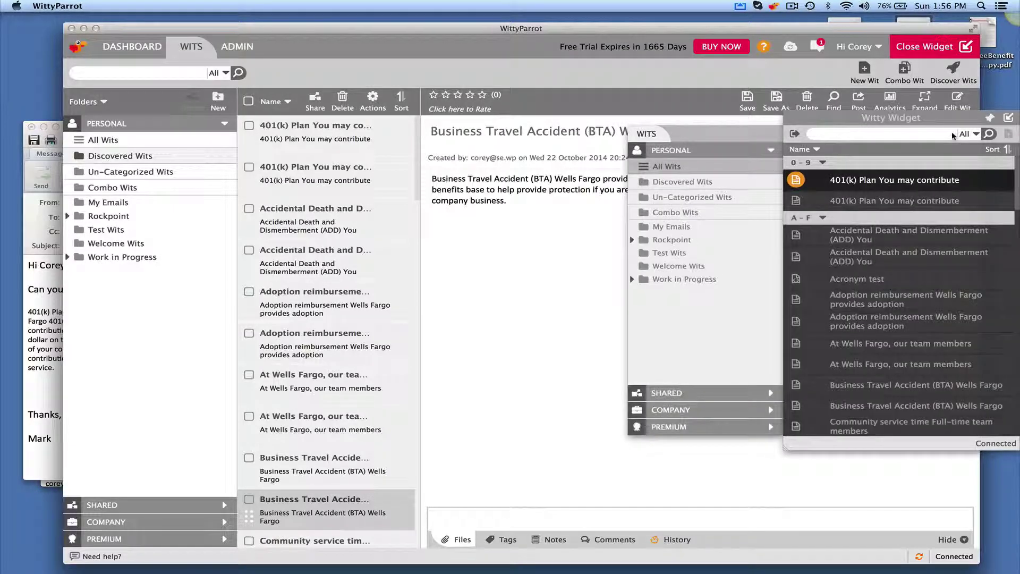
{"action": "left_click", "coordinate": [83, 30]}
{"action": "double_click", "coordinate": [847, 33]}
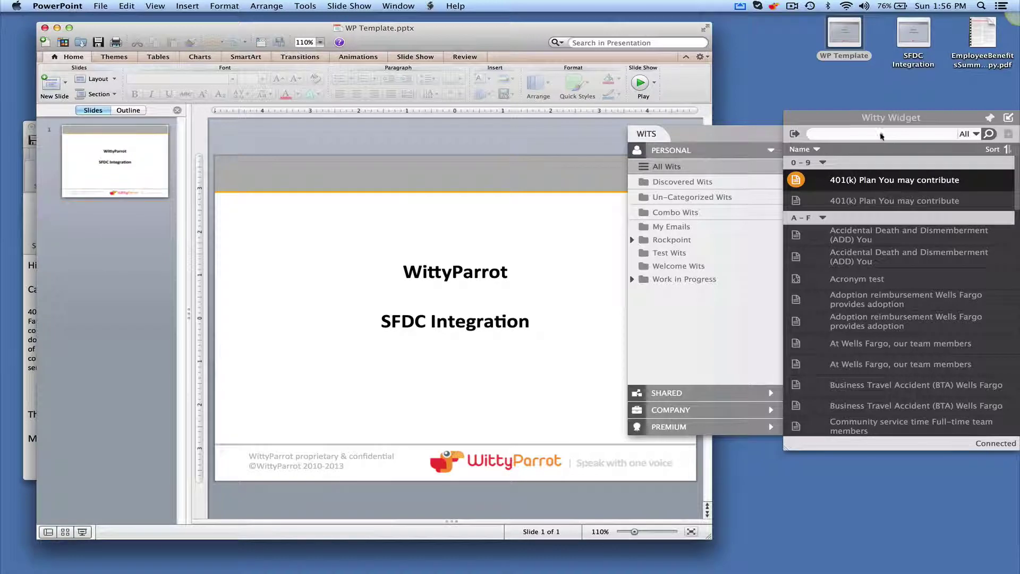
{"action": "left_click", "coordinate": [850, 135]}
{"action": "type", "text": "SF"}
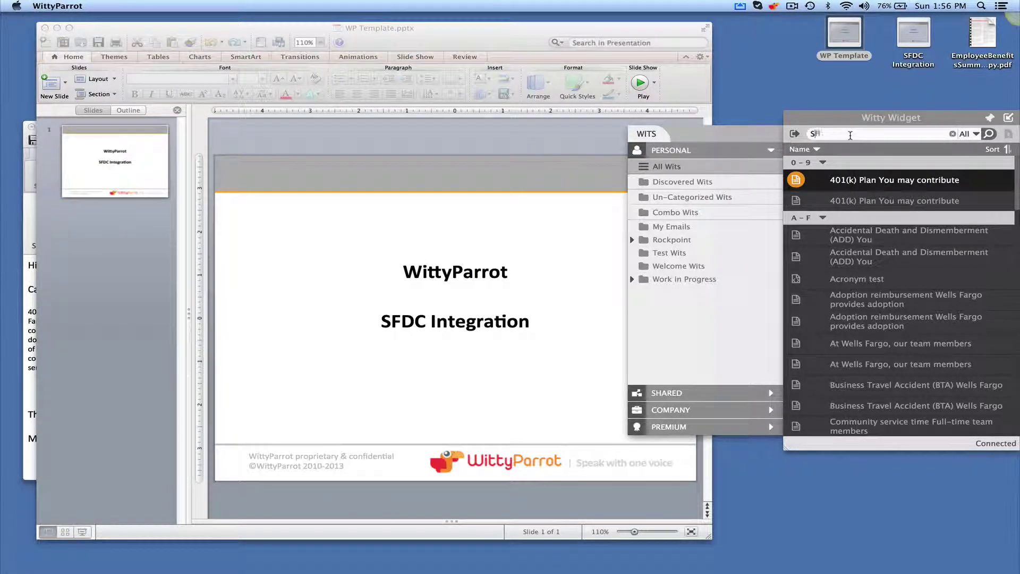
{"action": "type", "text": "DC int"}
{"action": "type", "text": "egration"}
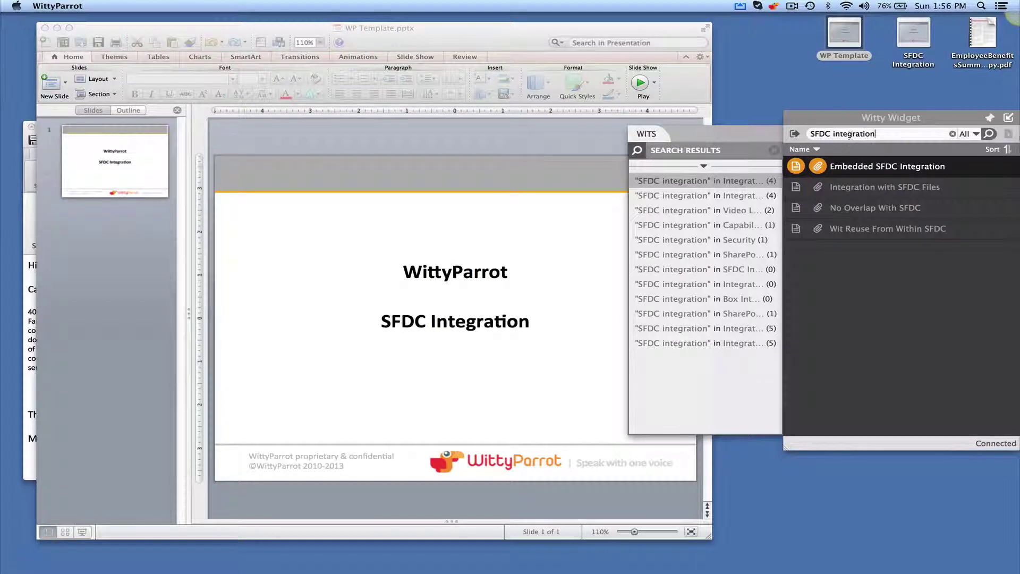
Insert the Embedded SFDC Integration, Integration with SFDC Files and Wit Reuse From Within SFDC slides as slides 2-4.
{"action": "left_click", "coordinate": [935, 174]}
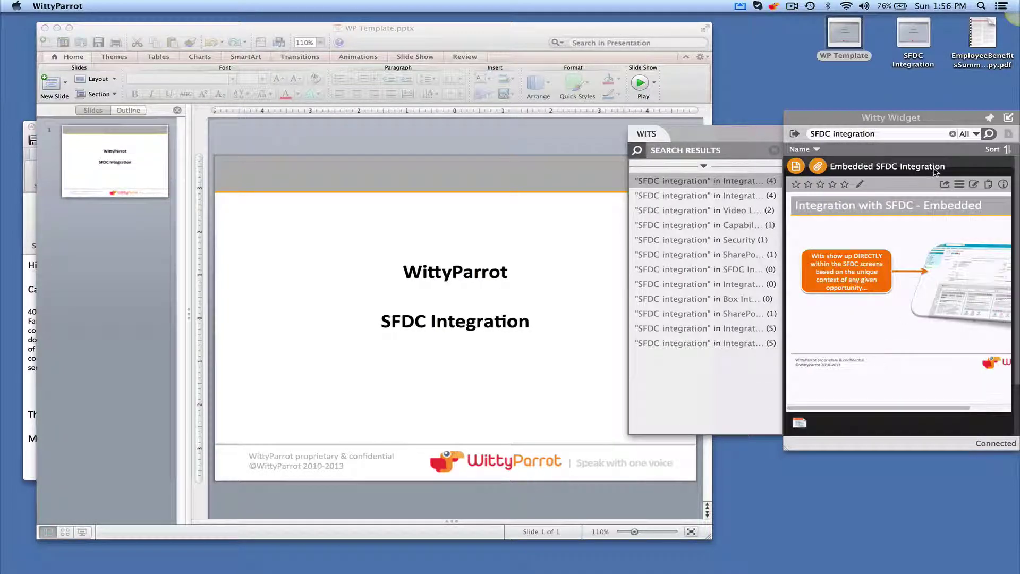
{"action": "left_click_drag", "start_coordinate": [813, 345], "coordinate": [141, 266]}
{"action": "left_click", "coordinate": [856, 165]}
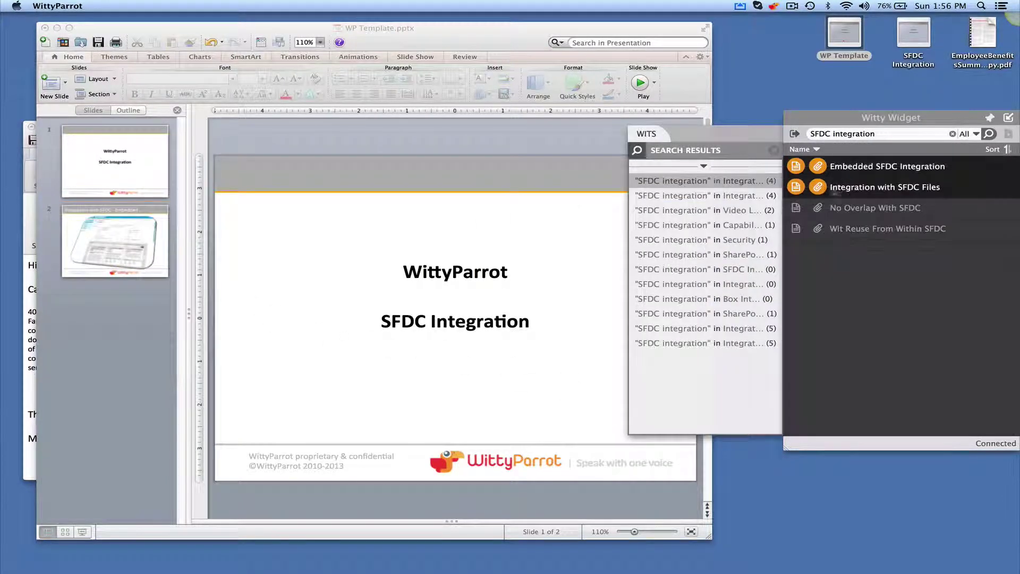
{"action": "left_click", "coordinate": [821, 184]}
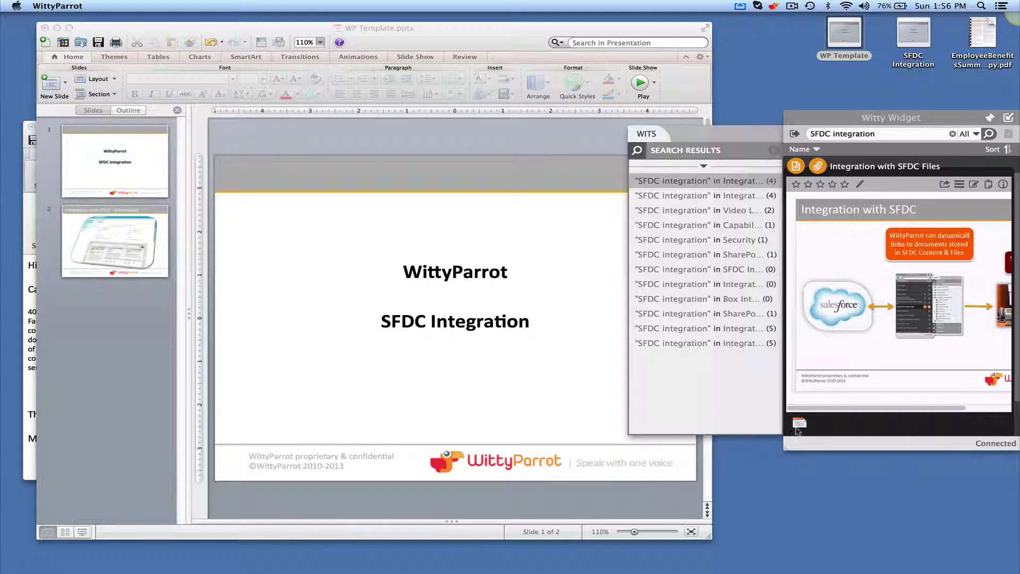
{"action": "left_click_drag", "start_coordinate": [799, 426], "coordinate": [94, 324]}
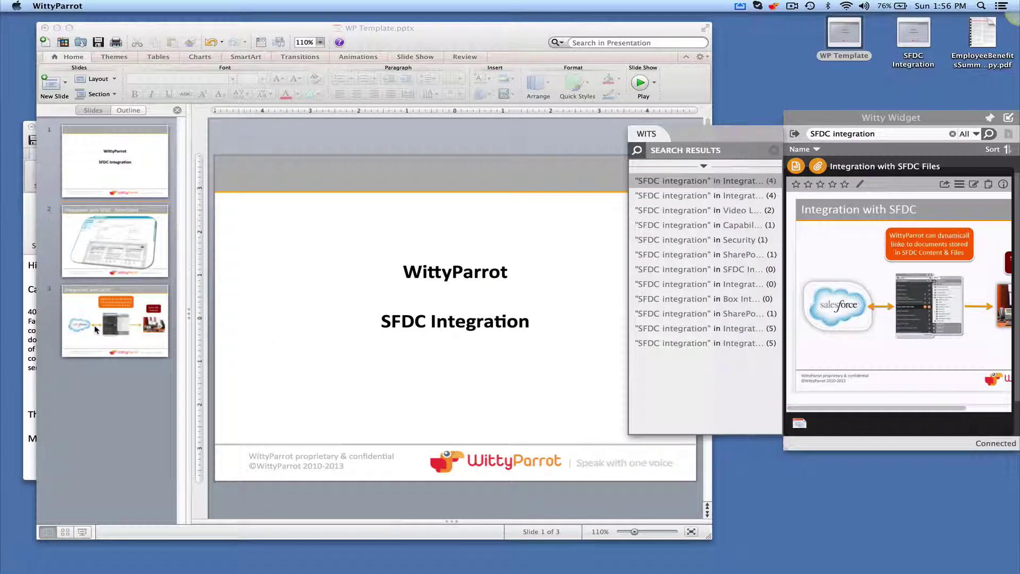
{"action": "left_click", "coordinate": [881, 165]}
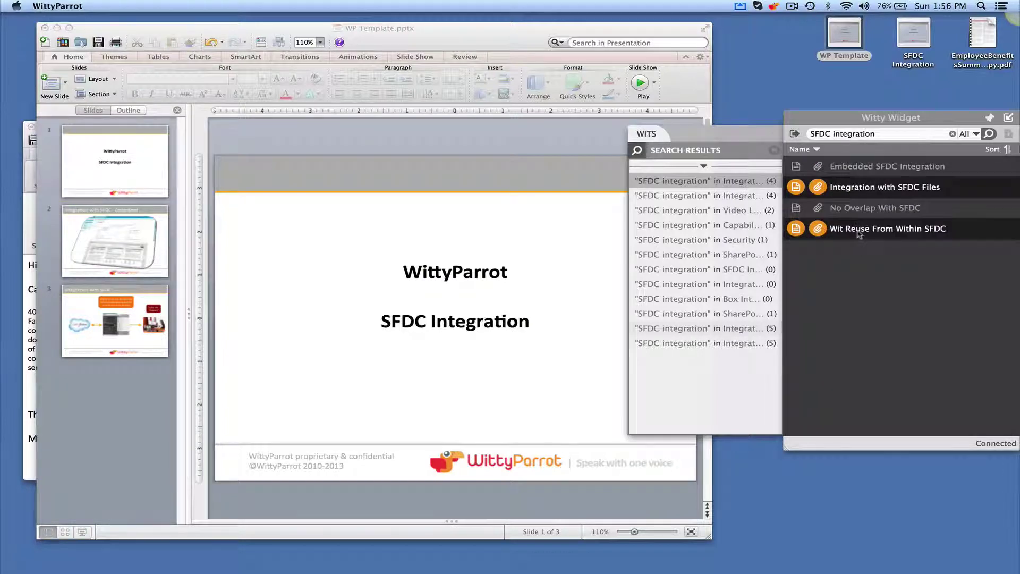
{"action": "left_click", "coordinate": [858, 230]}
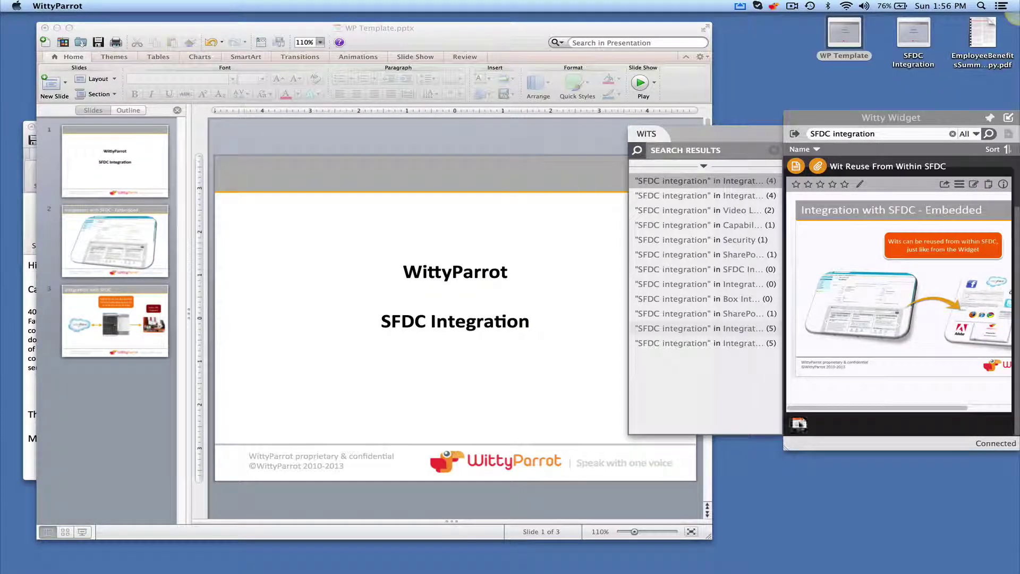
{"action": "mouse_move", "coordinate": [799, 423]}
{"action": "left_mouse_down"}
{"action": "mouse_move", "coordinate": [153, 429]}
{"action": "mouse_move", "coordinate": [135, 413]}
{"action": "left_mouse_up"}
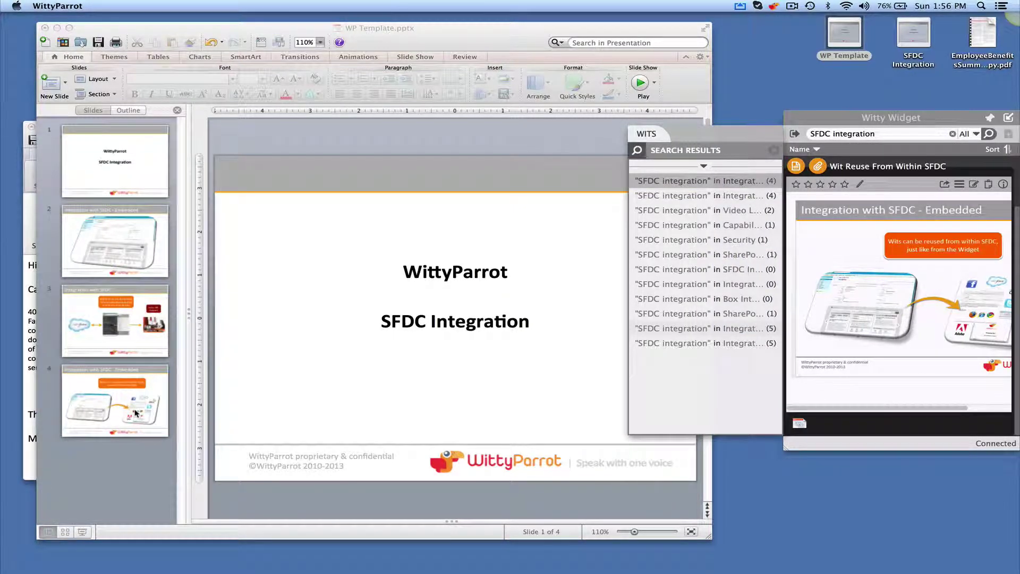
Bring Box's Case Studies folder forward and preview the Best Practice Sharing wit under COMPANY.
{"action": "left_click", "coordinate": [115, 559]}
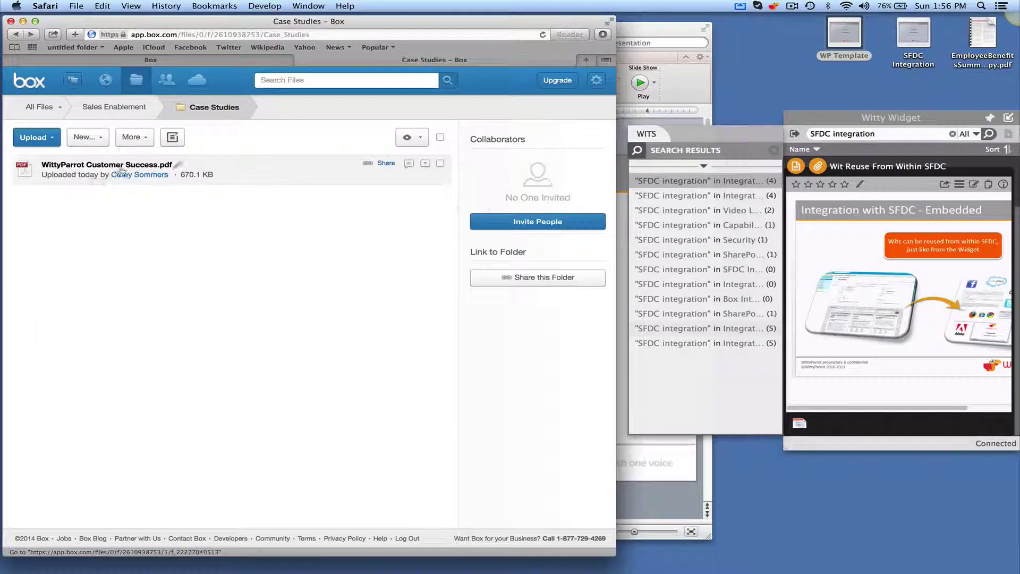
{"action": "left_click", "coordinate": [954, 134]}
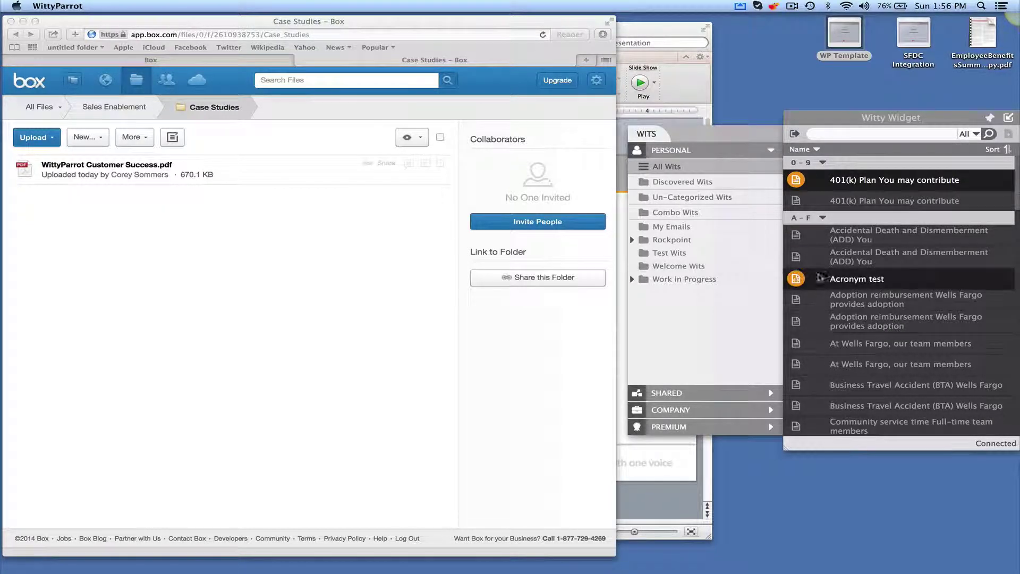
{"action": "left_click", "coordinate": [670, 410]}
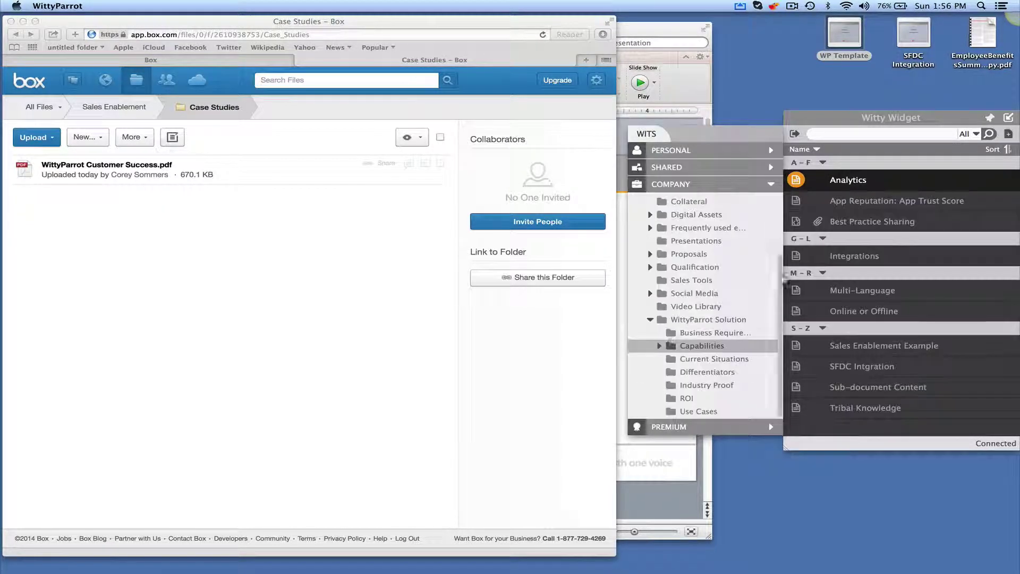
{"action": "left_click", "coordinate": [865, 222]}
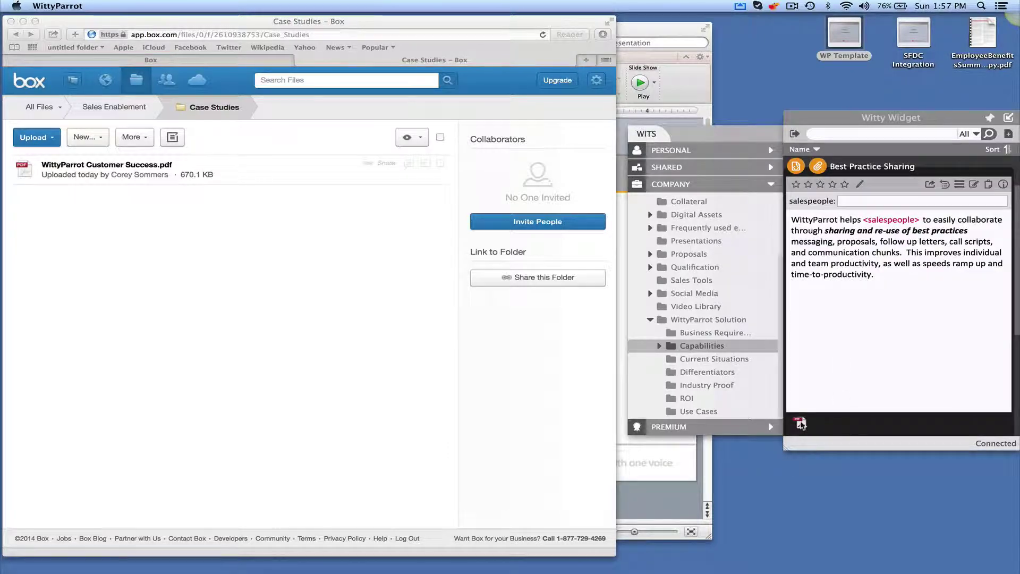